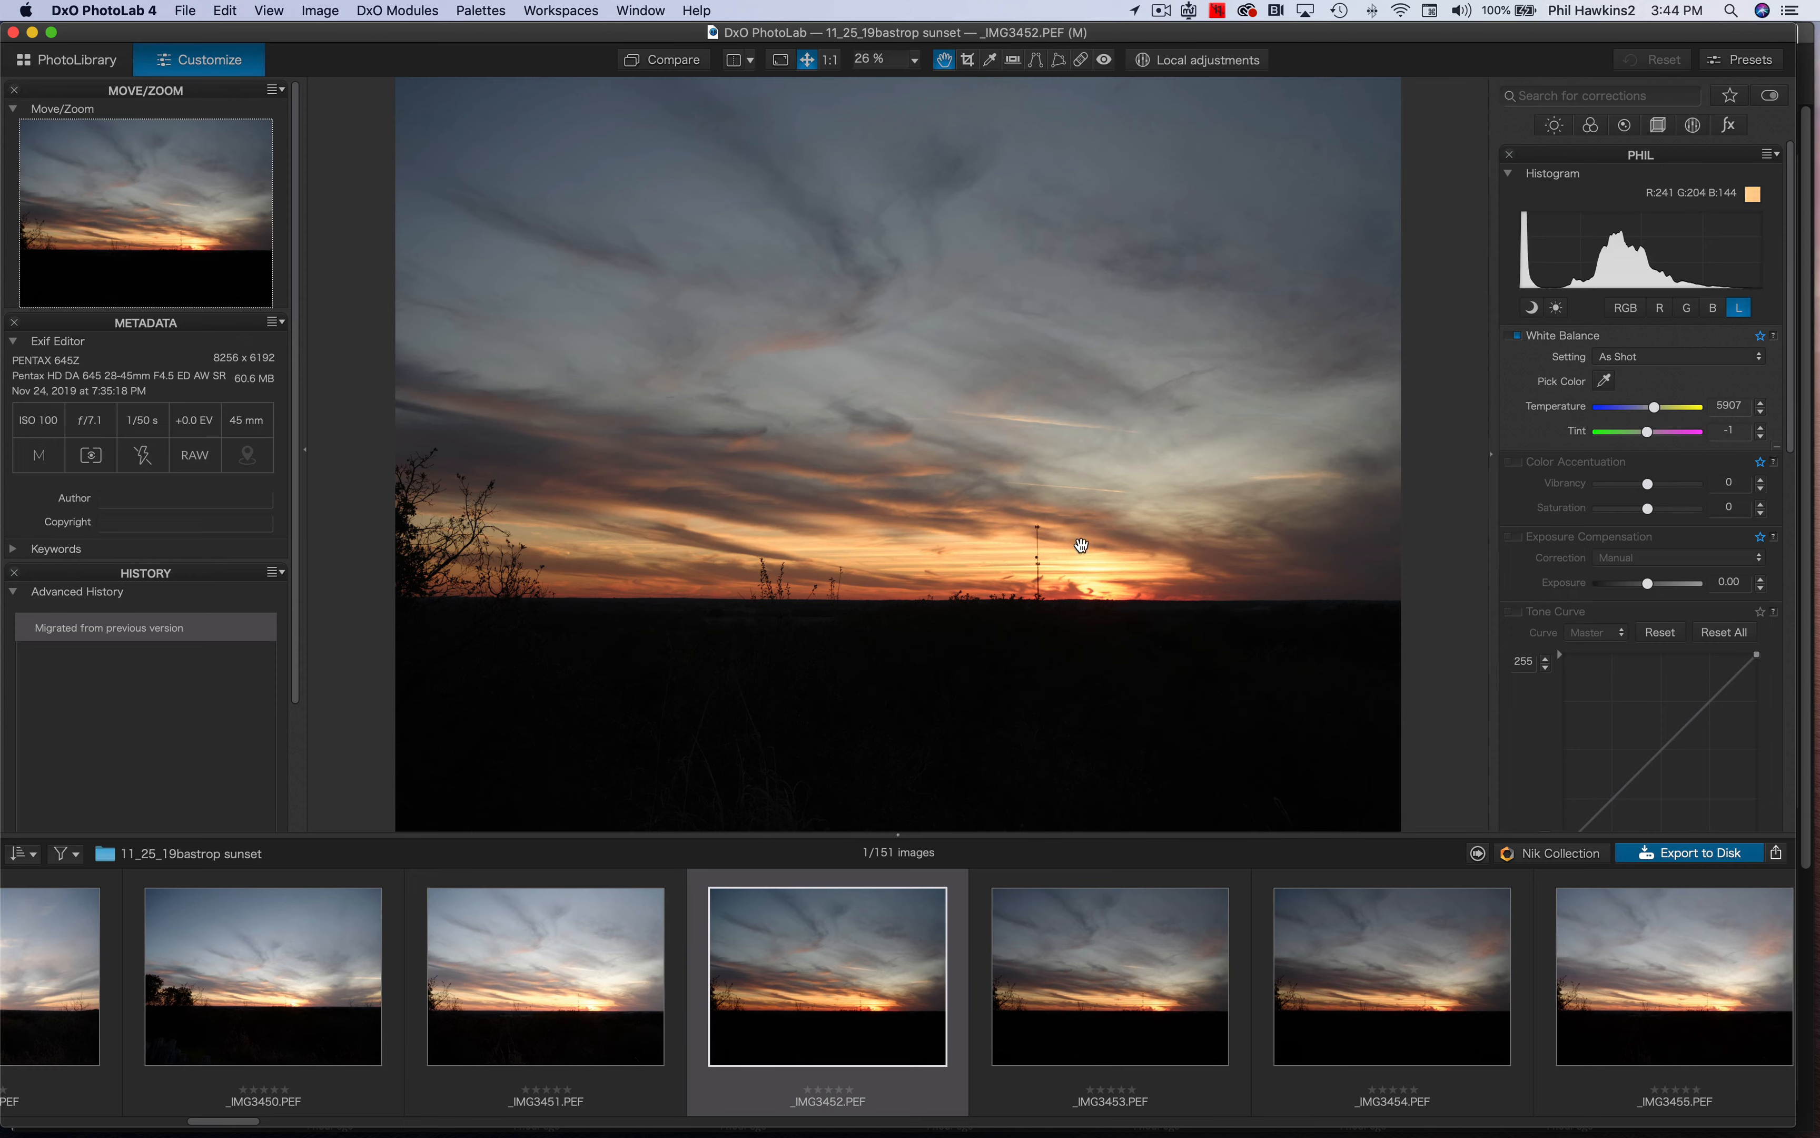
Check the sunset photo for clipped highlights and shadows using the histogram's clipping overlays
left_click(1557, 308)
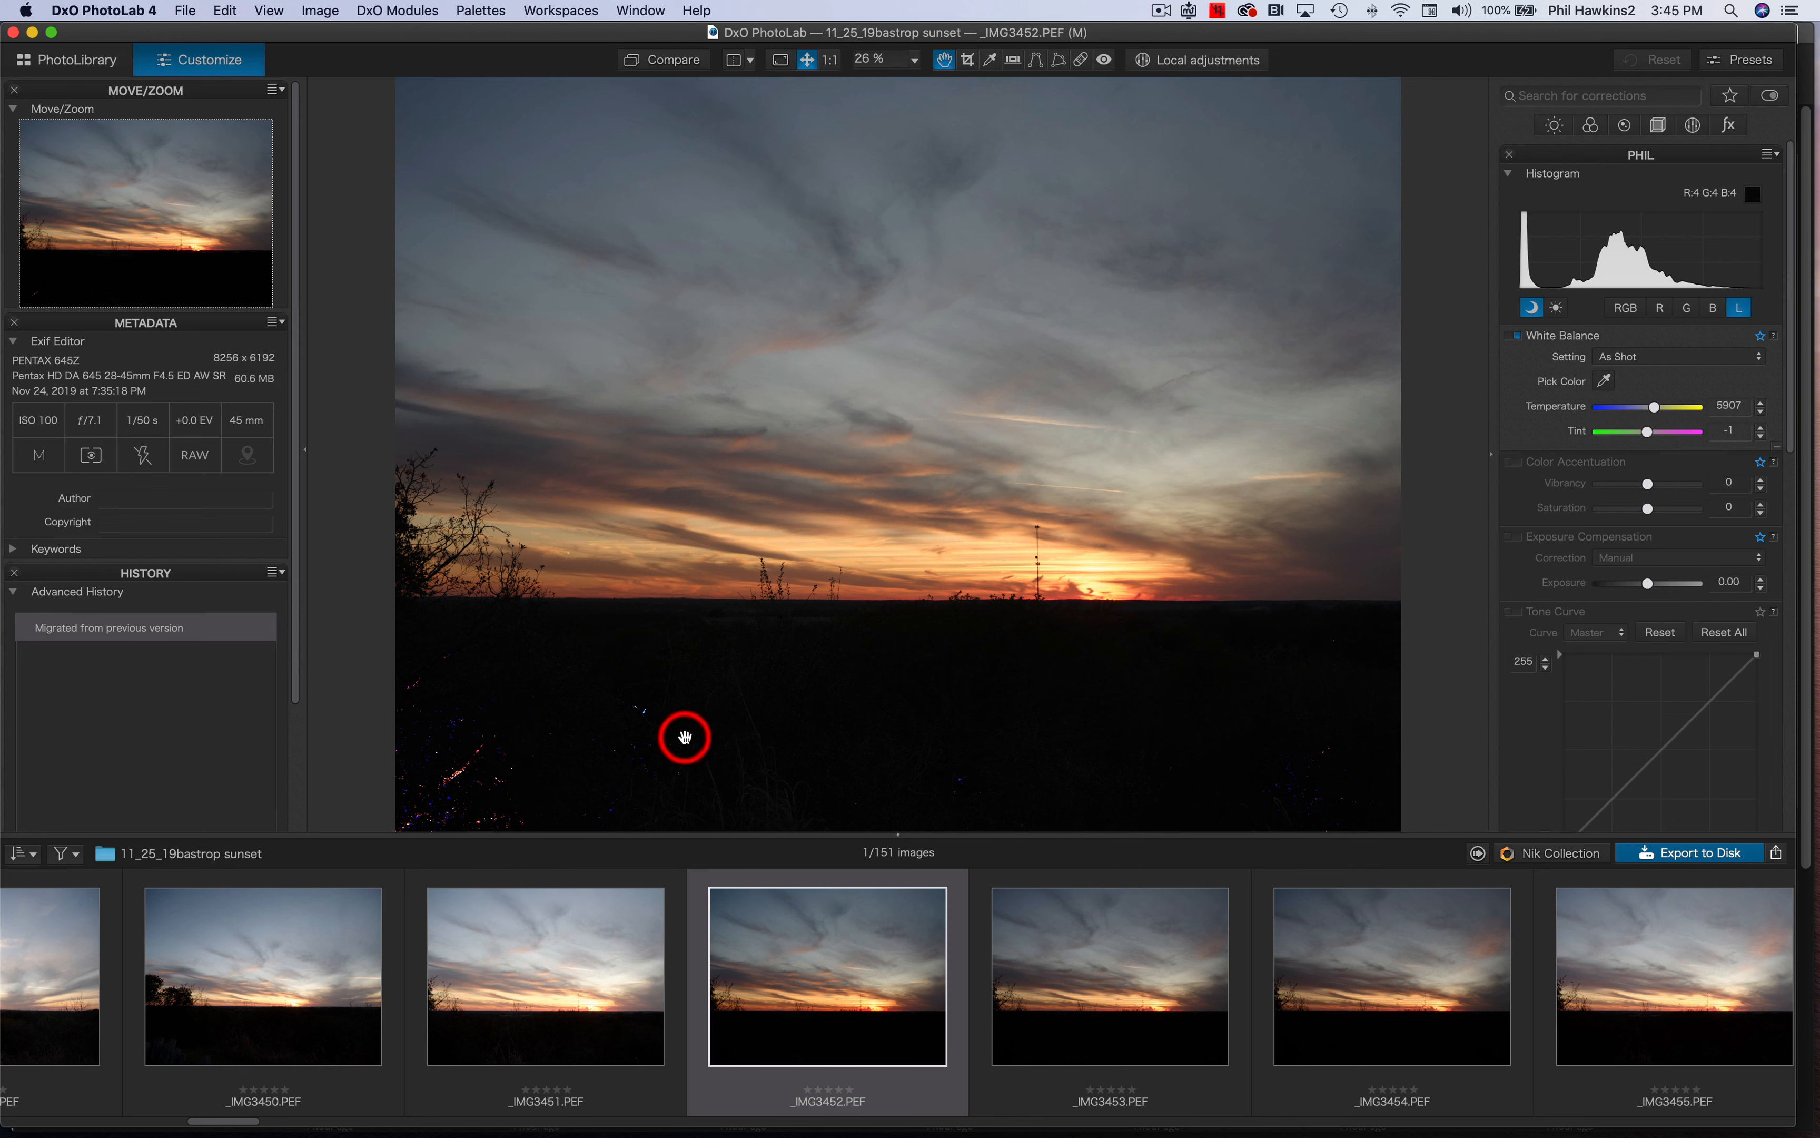
left_click(1532, 307)
left_click(1533, 309)
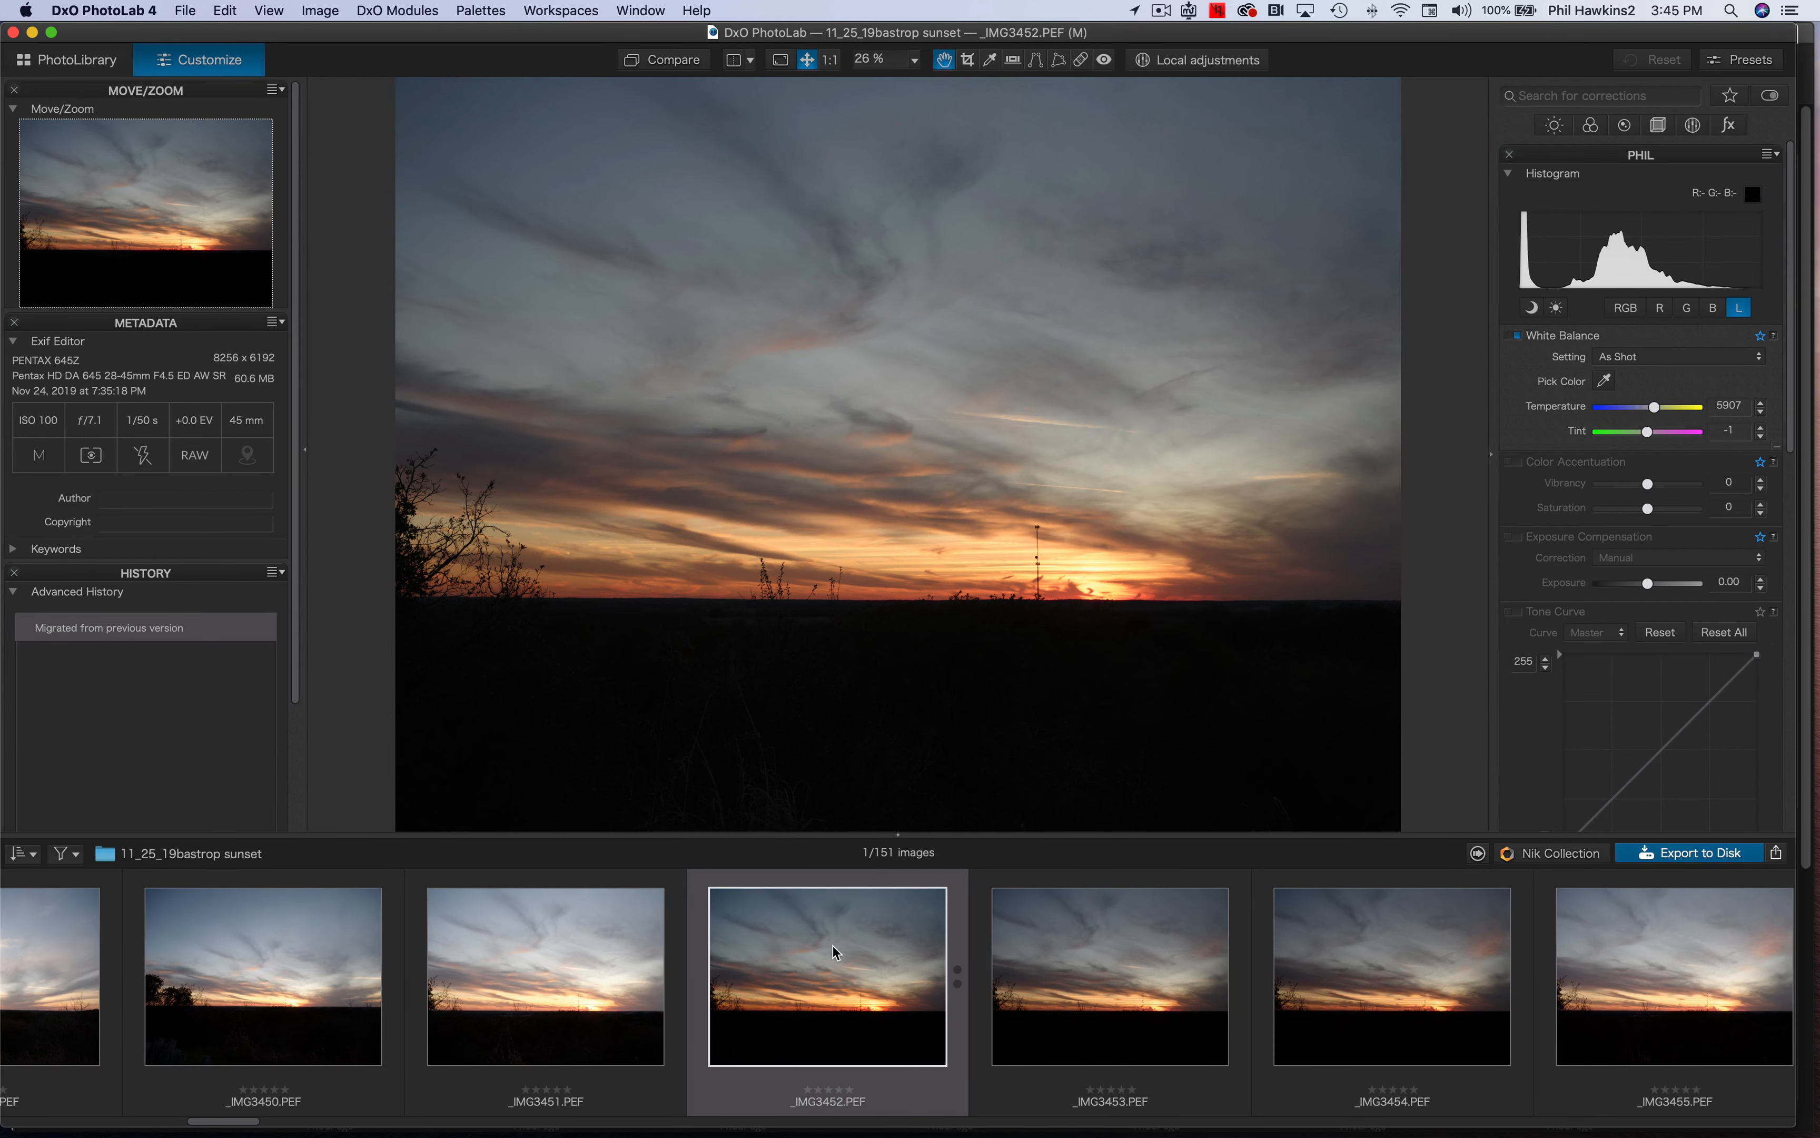
Find the deep red sunset photo _IMG3485.PEF further along the folder's images and open it with its luminance histogram
scroll(834, 945, "right", 10)
scroll(840, 951, "right", 5)
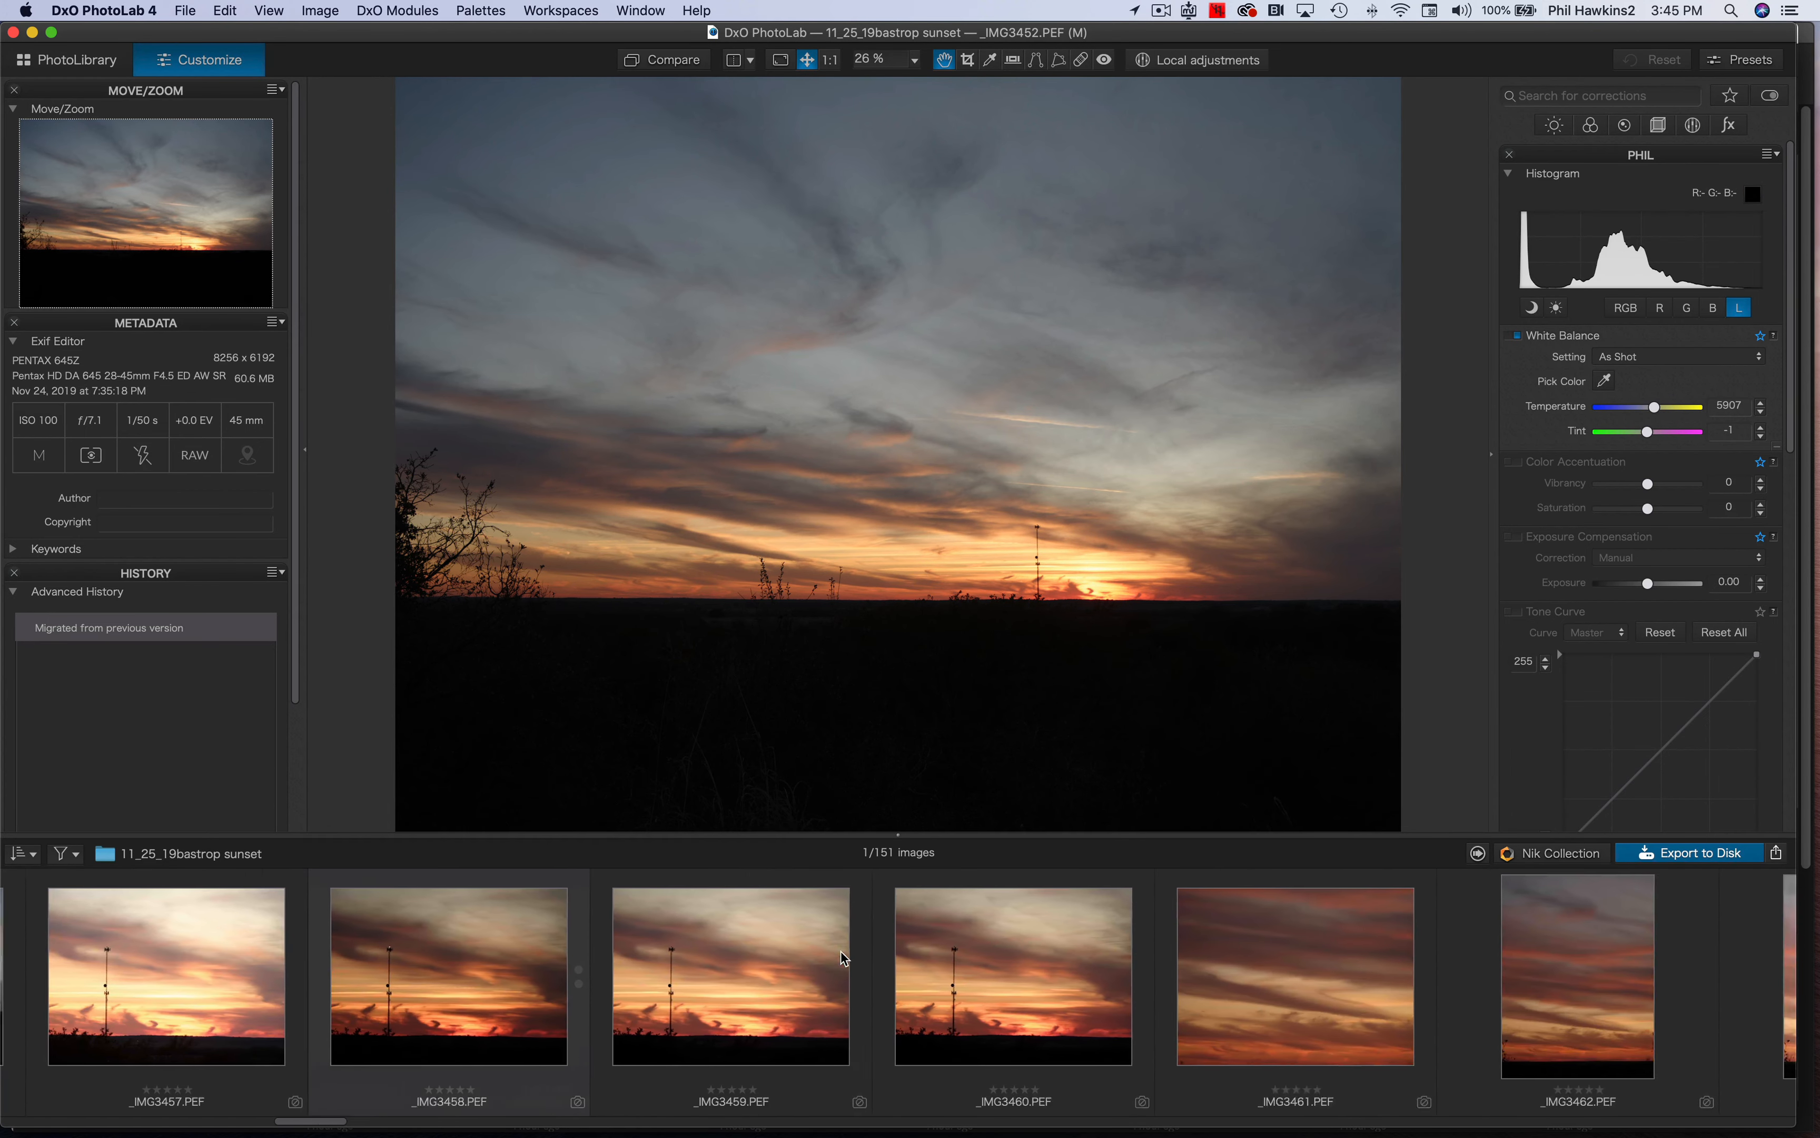
scroll(840, 952, "right", 20)
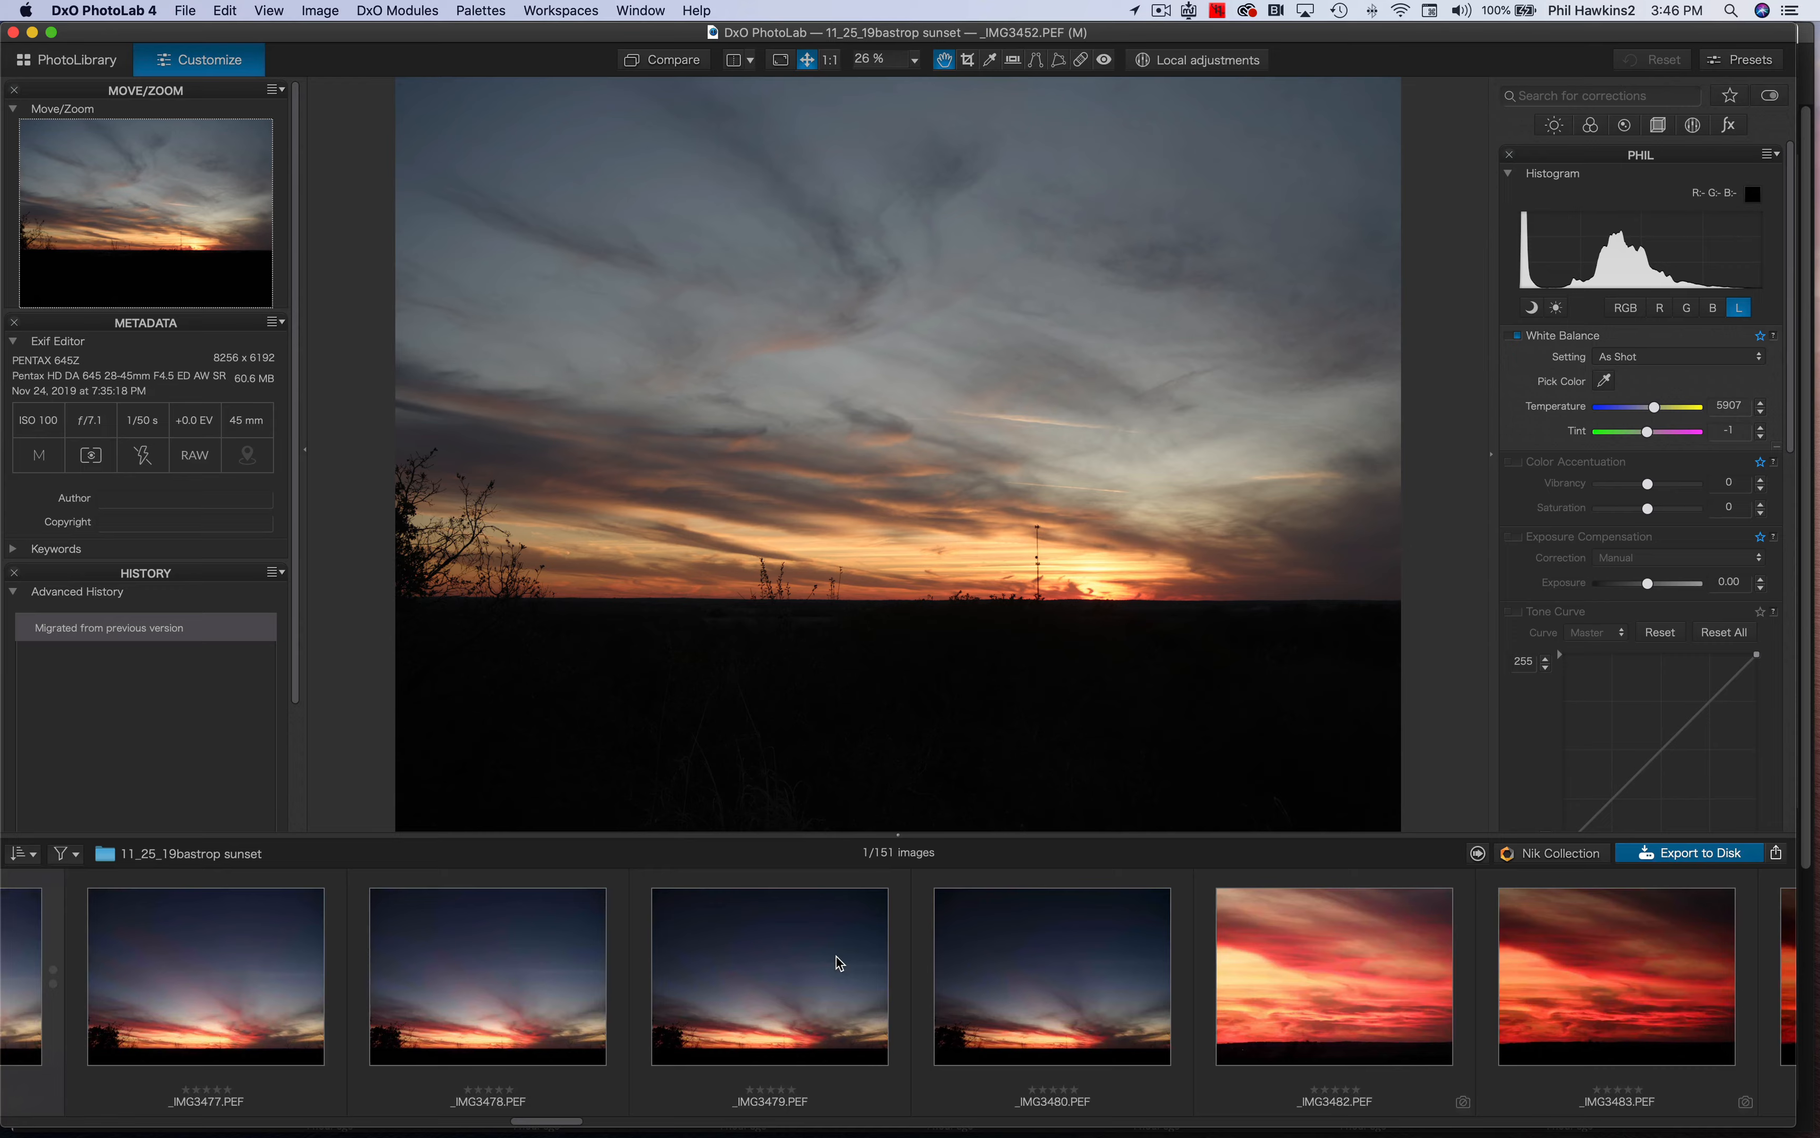
scroll(833, 963, "right", 3)
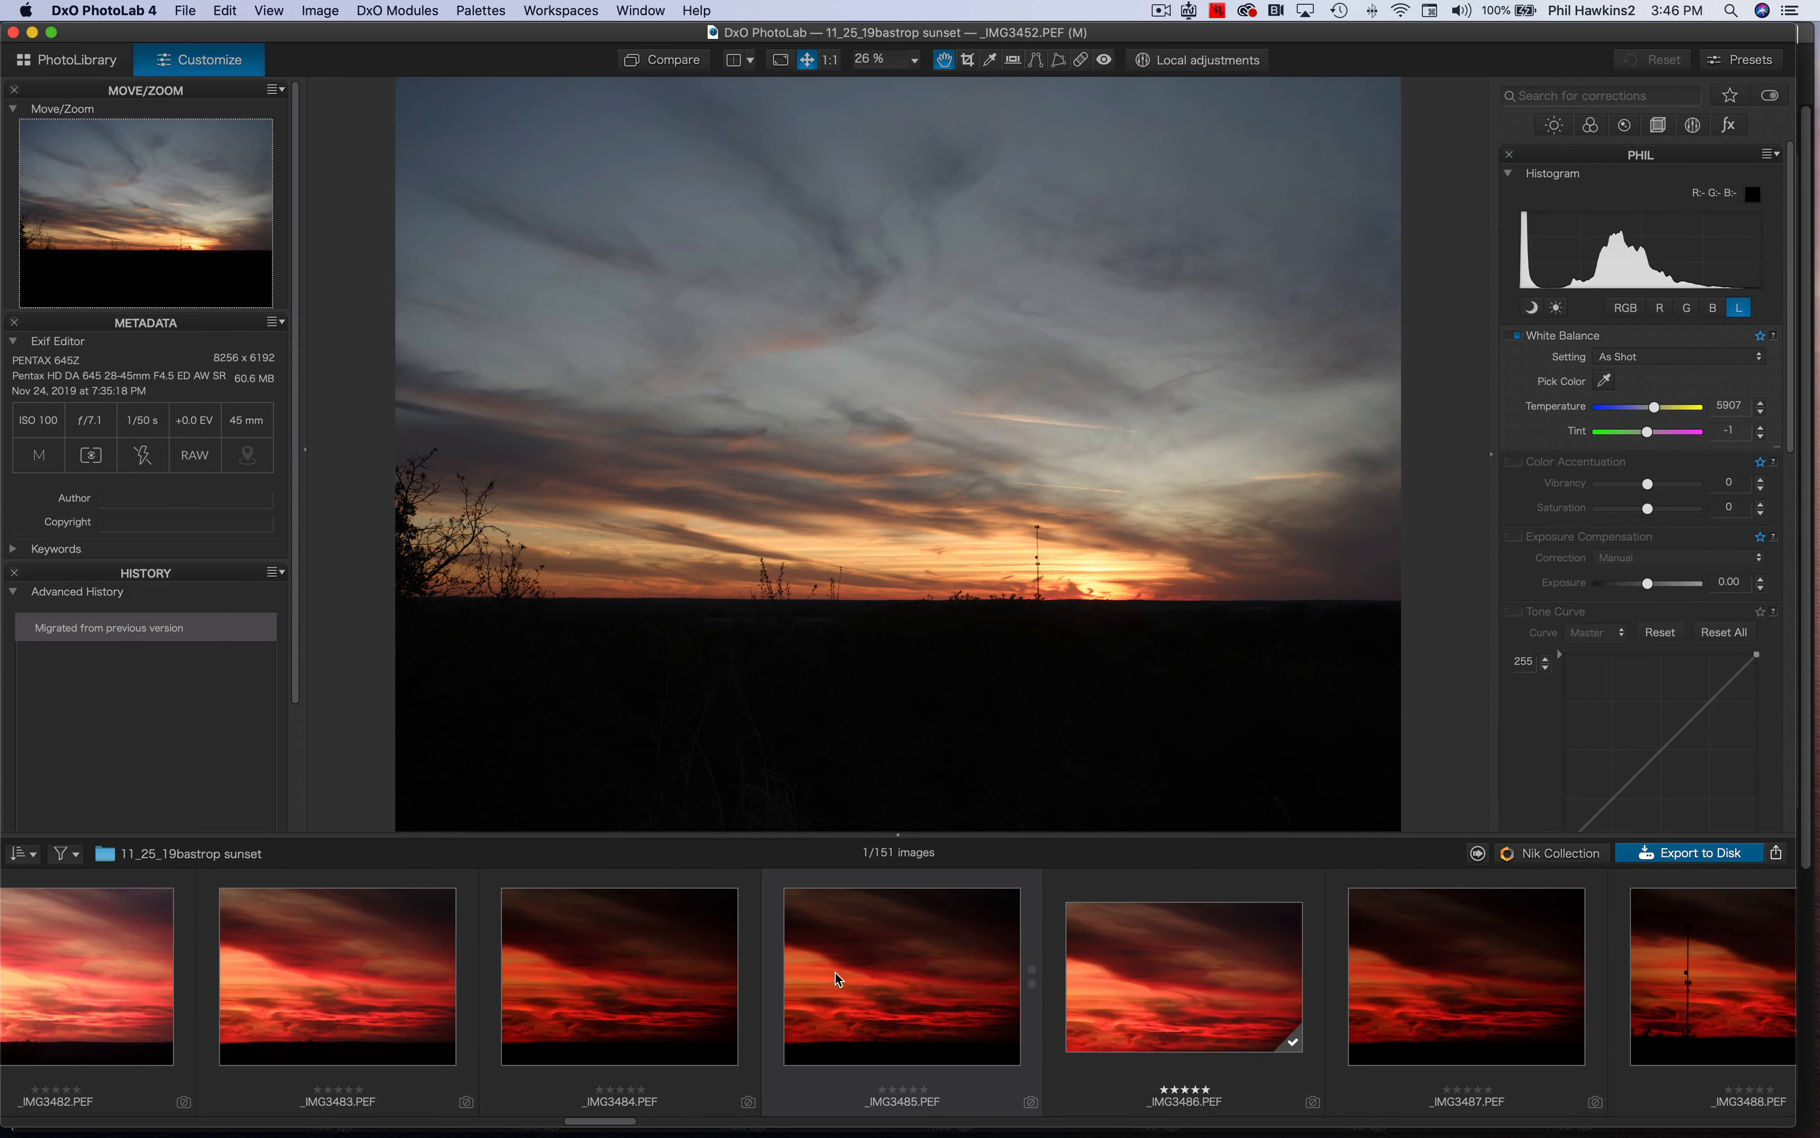
scroll(914, 976, "right", 1)
left_click(915, 971)
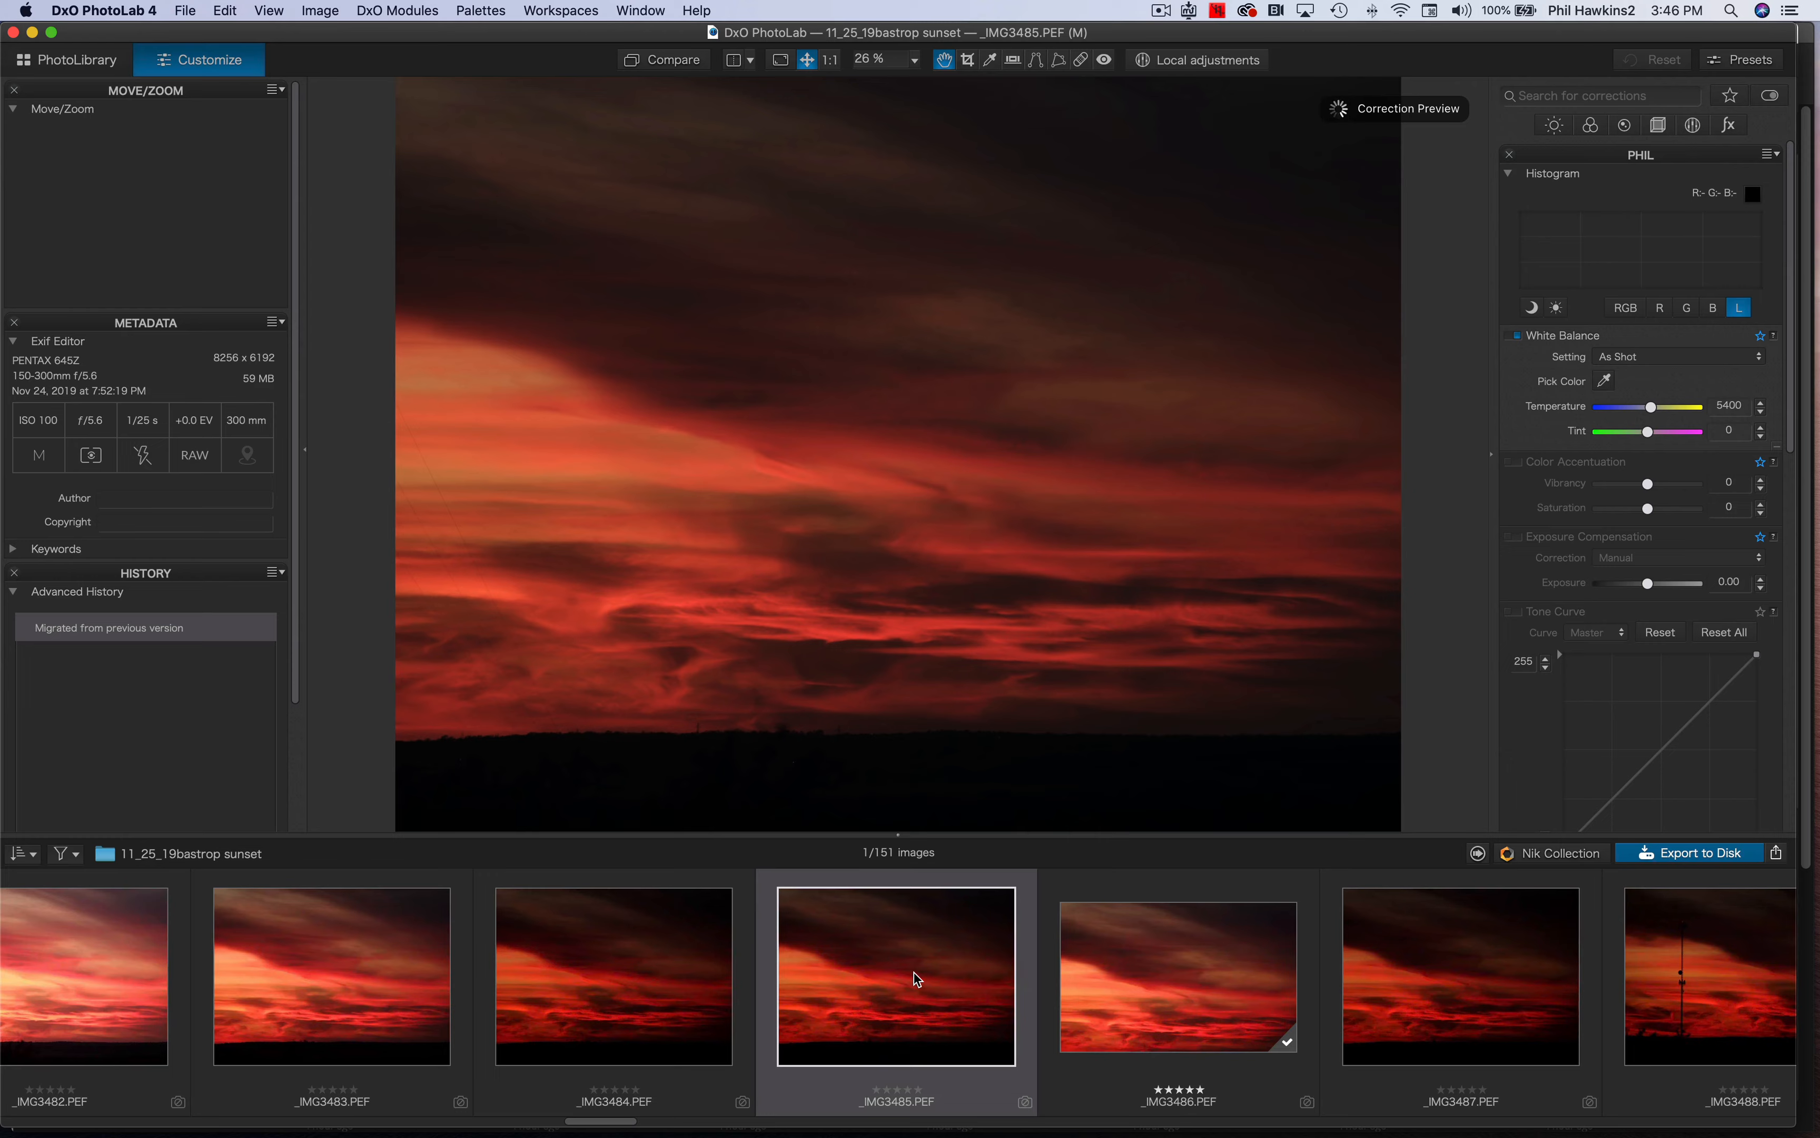
left_click(1734, 300)
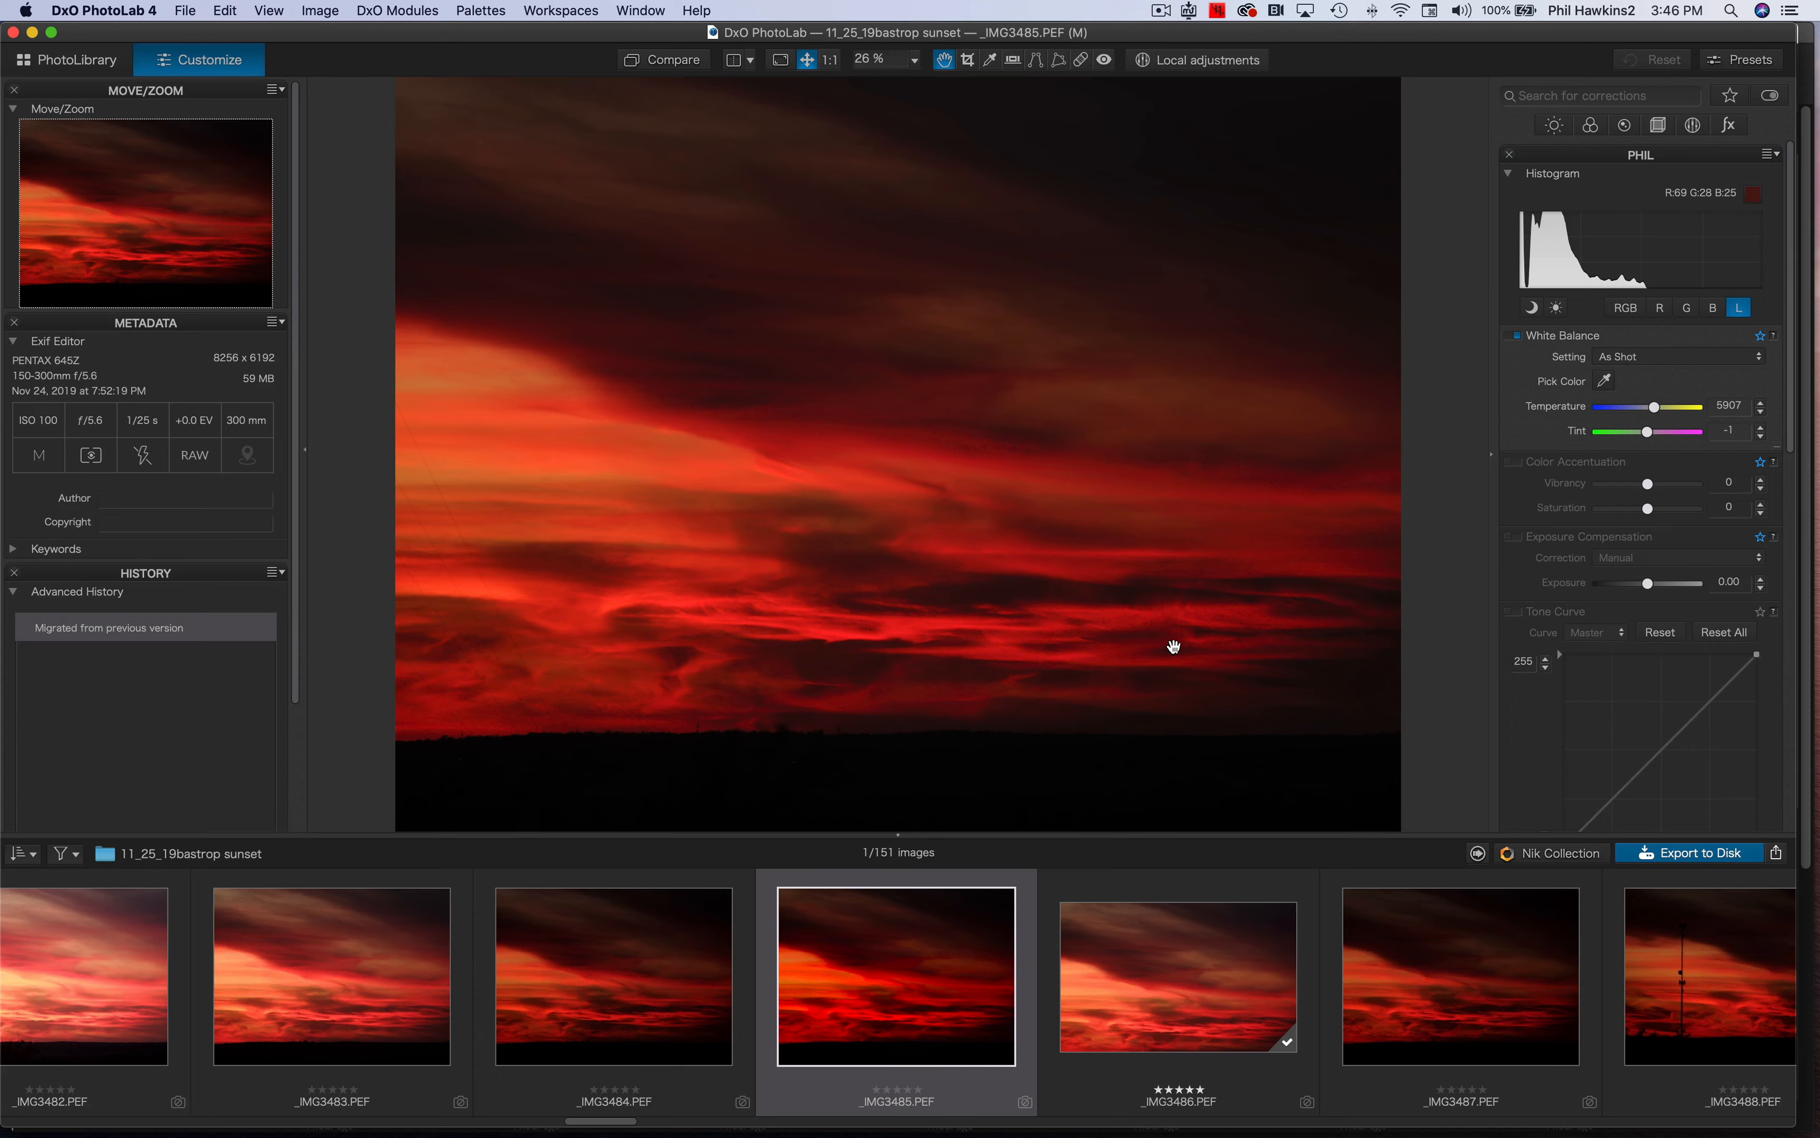
Filter to the active corrections, turn off DxO Denoising Technologies, and return to the full set of corrections
left_click(1772, 97)
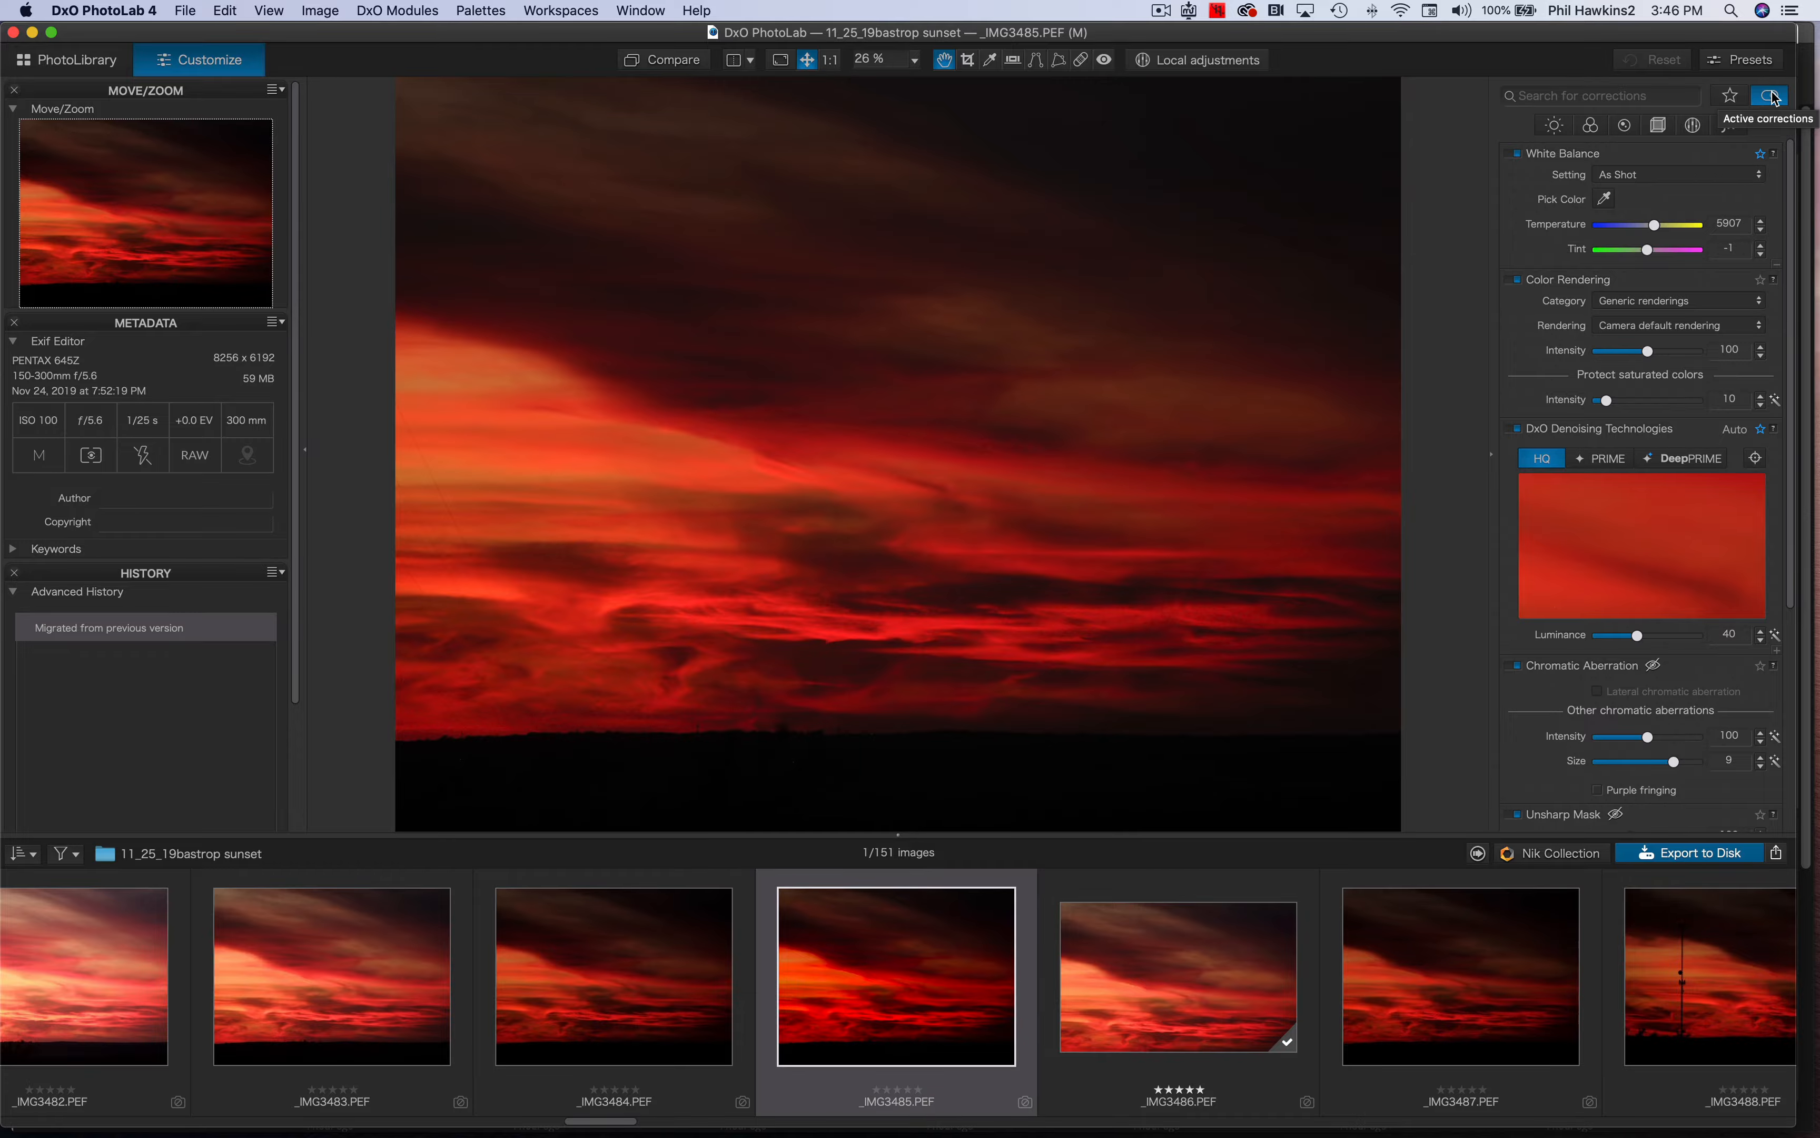
left_click(1515, 429)
scroll(1640, 467, "down", 3)
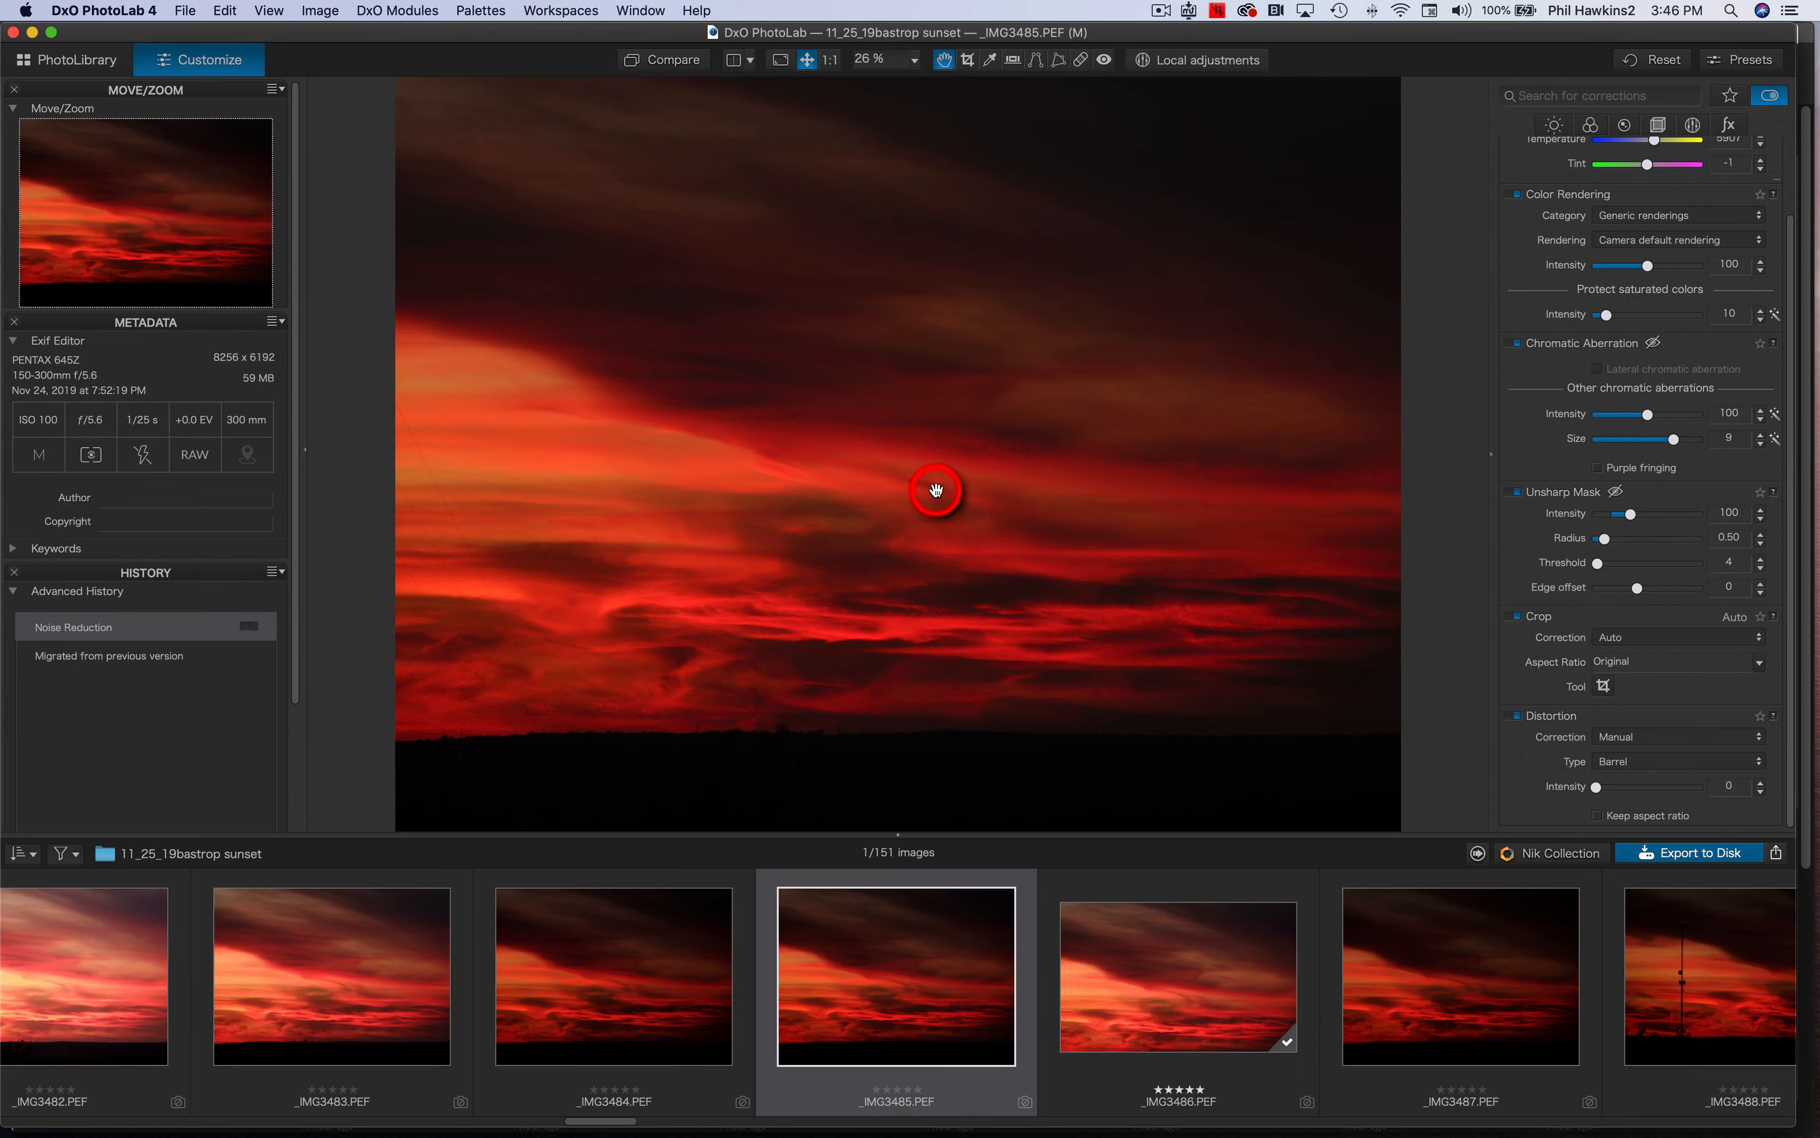
scroll(1617, 530, "up", 2)
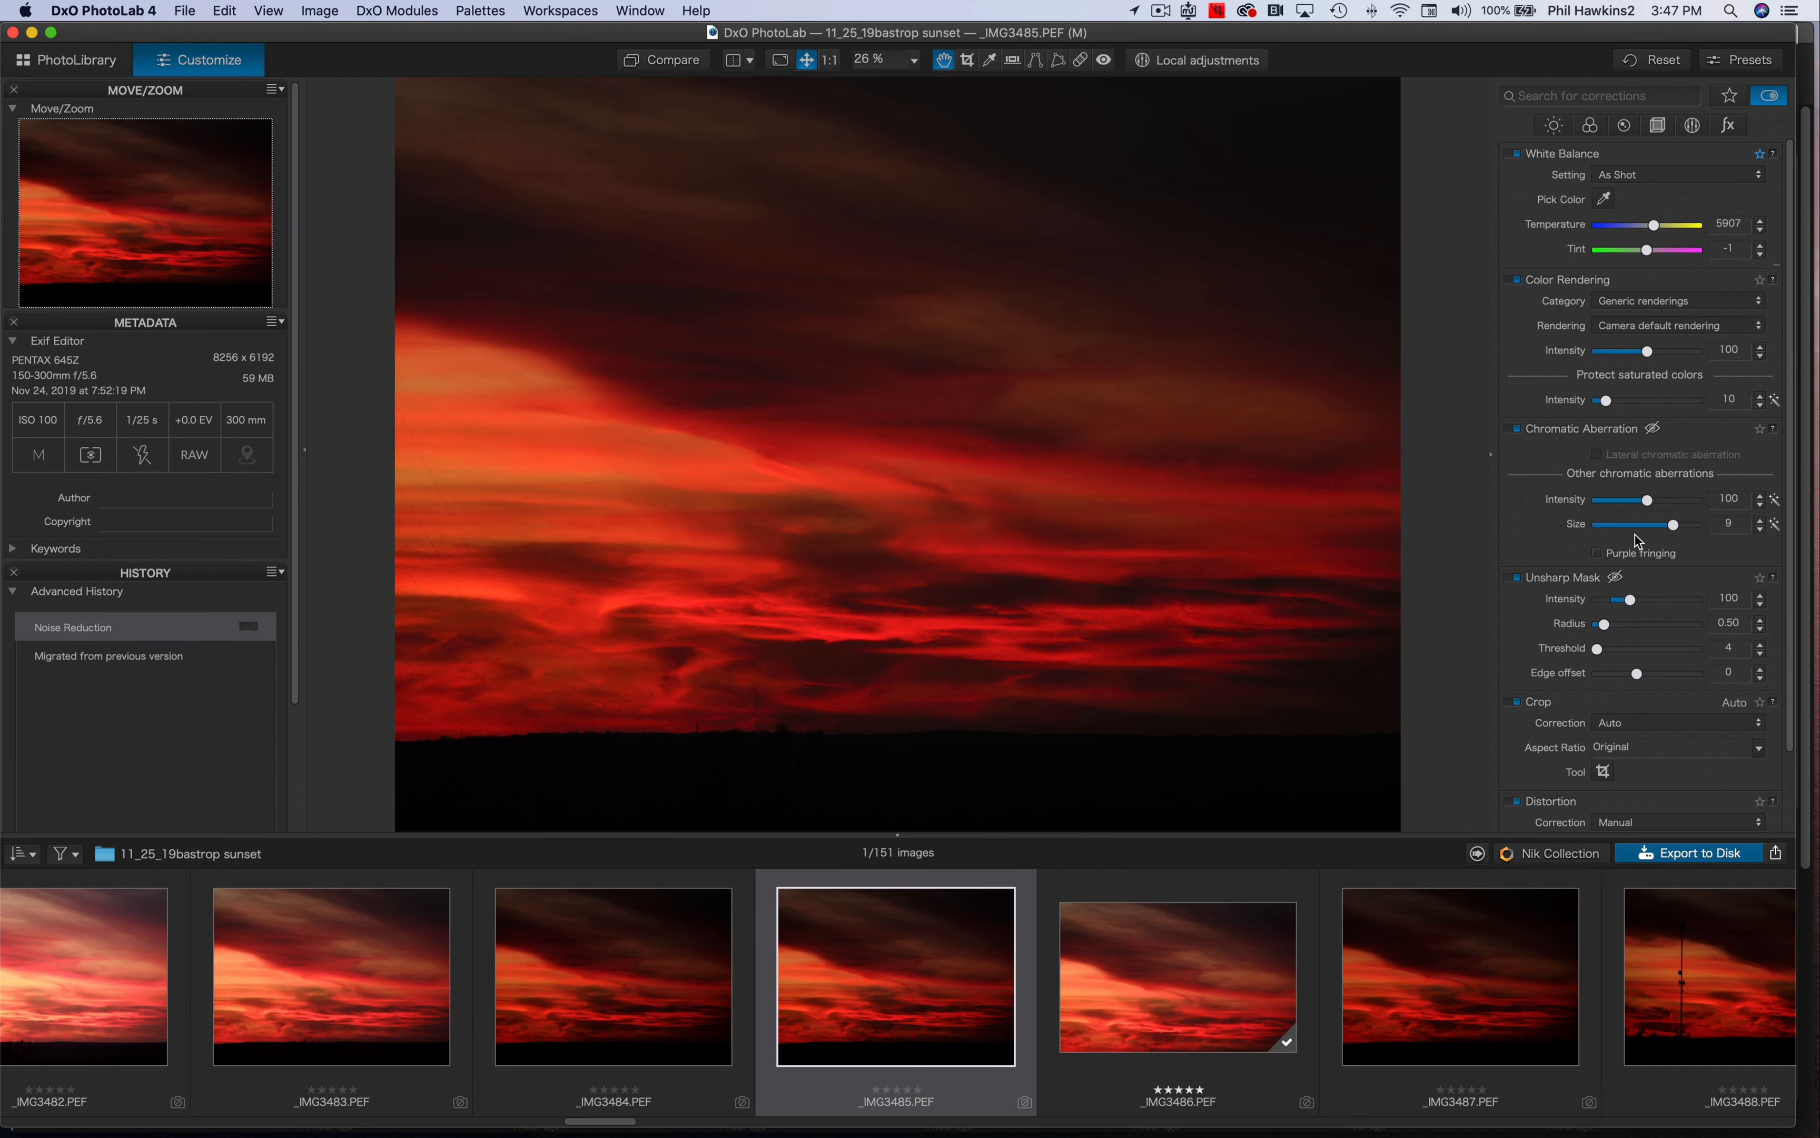
left_click(1779, 99)
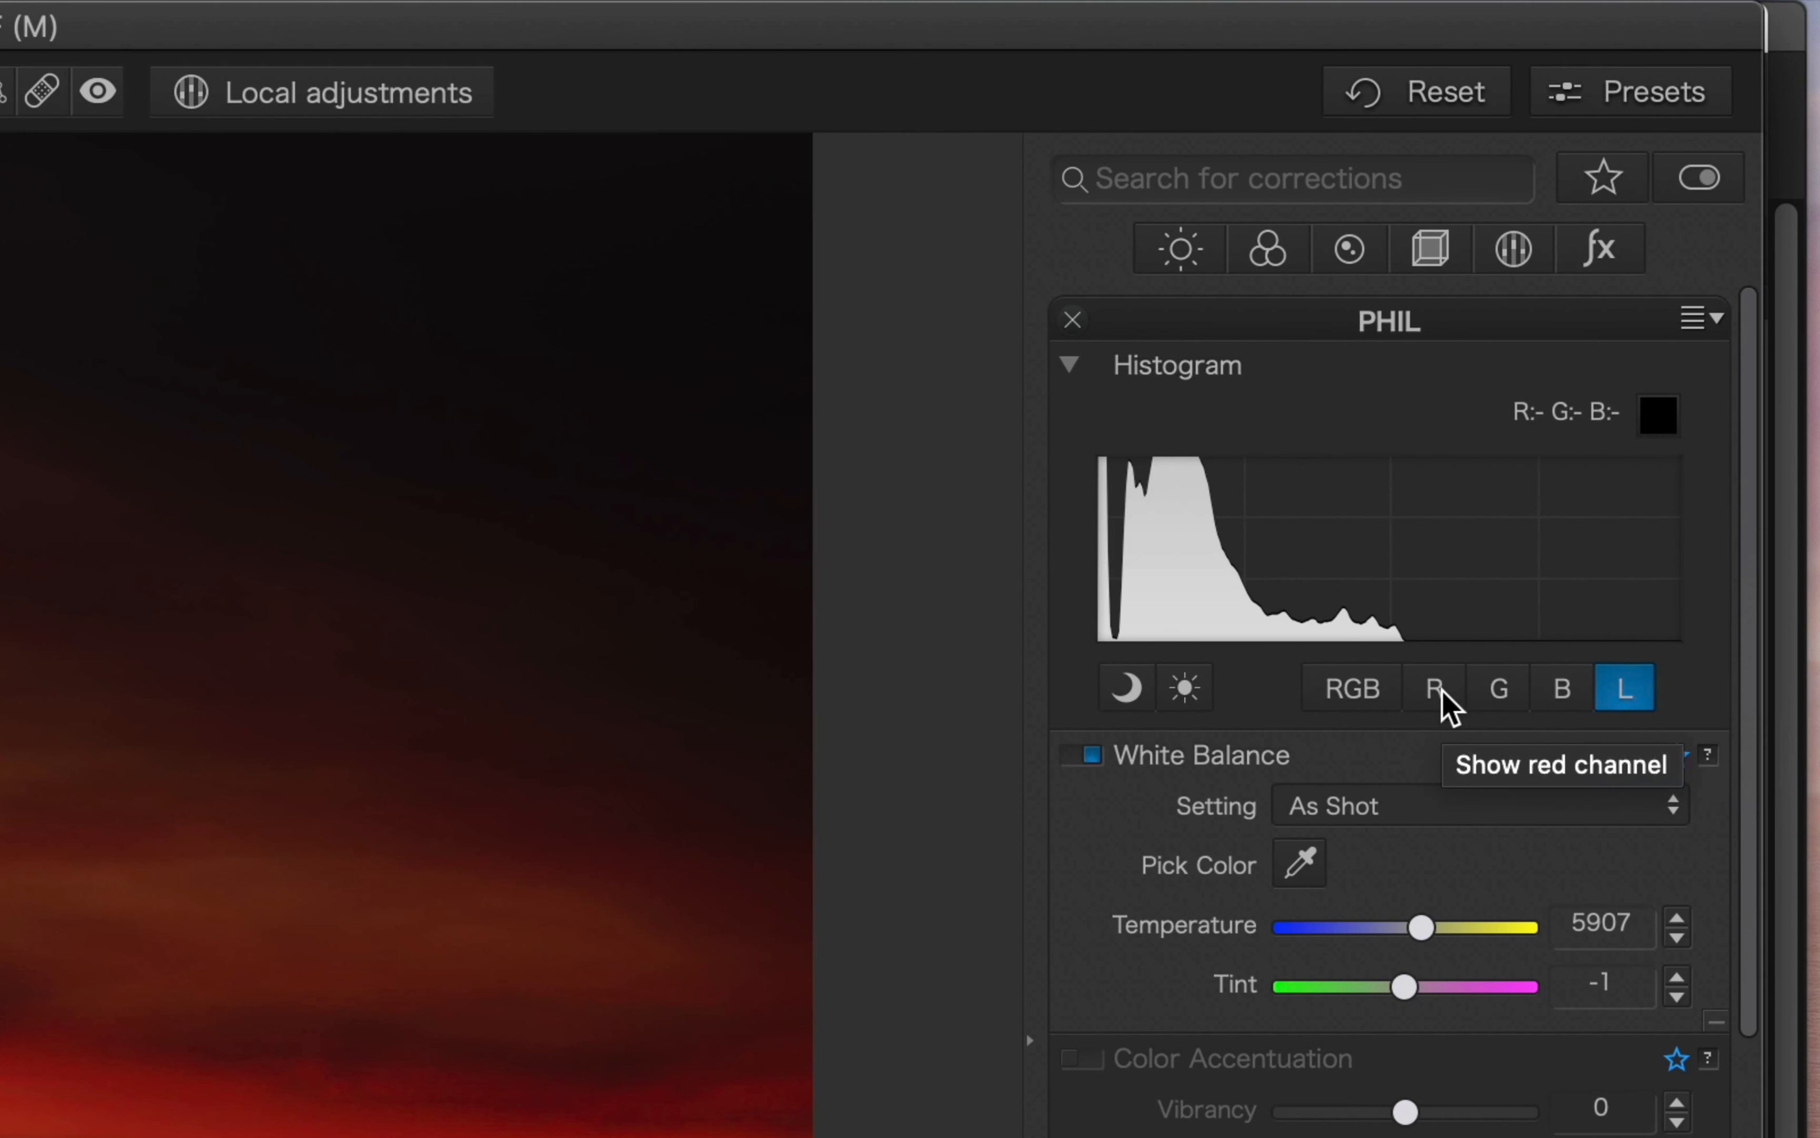
Compare the red, green, blue and luminance histograms of the red sunset photo
left_click(1448, 707)
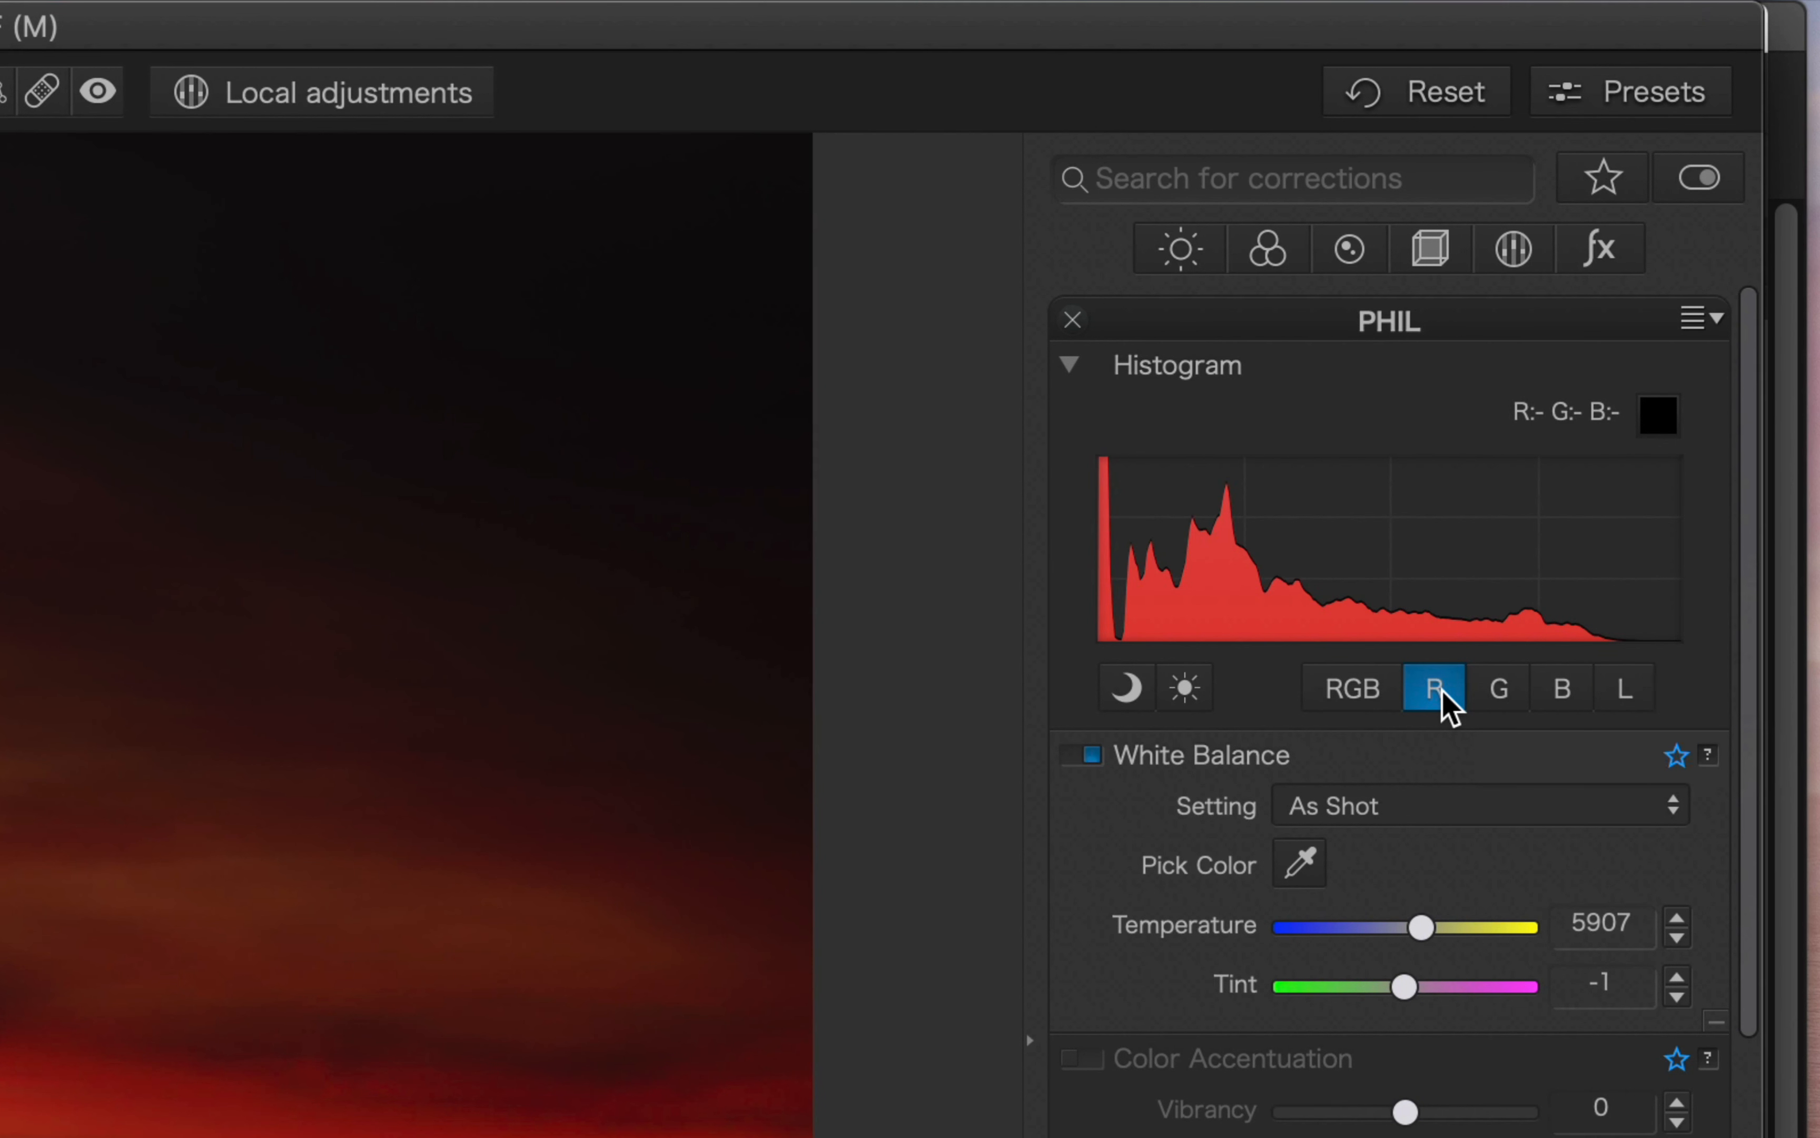
left_click(1497, 690)
left_click(1561, 690)
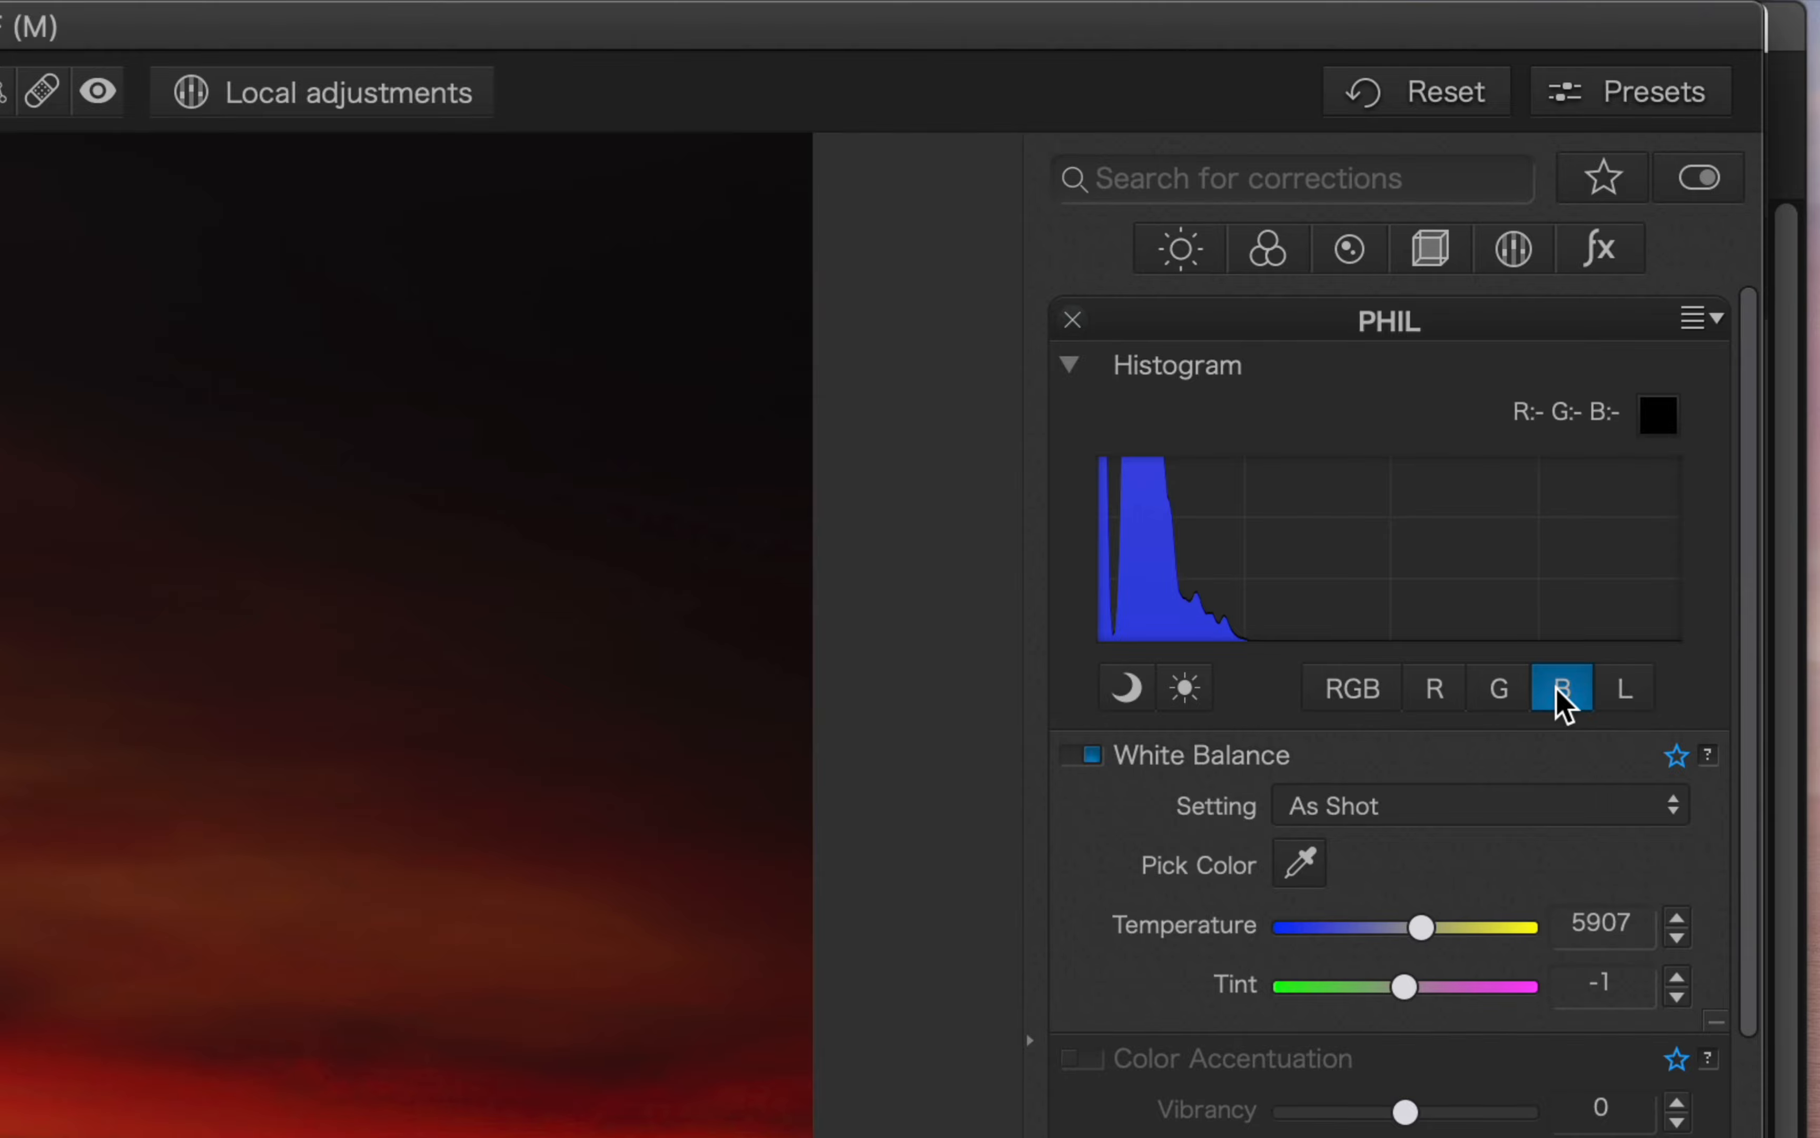
left_click(1617, 688)
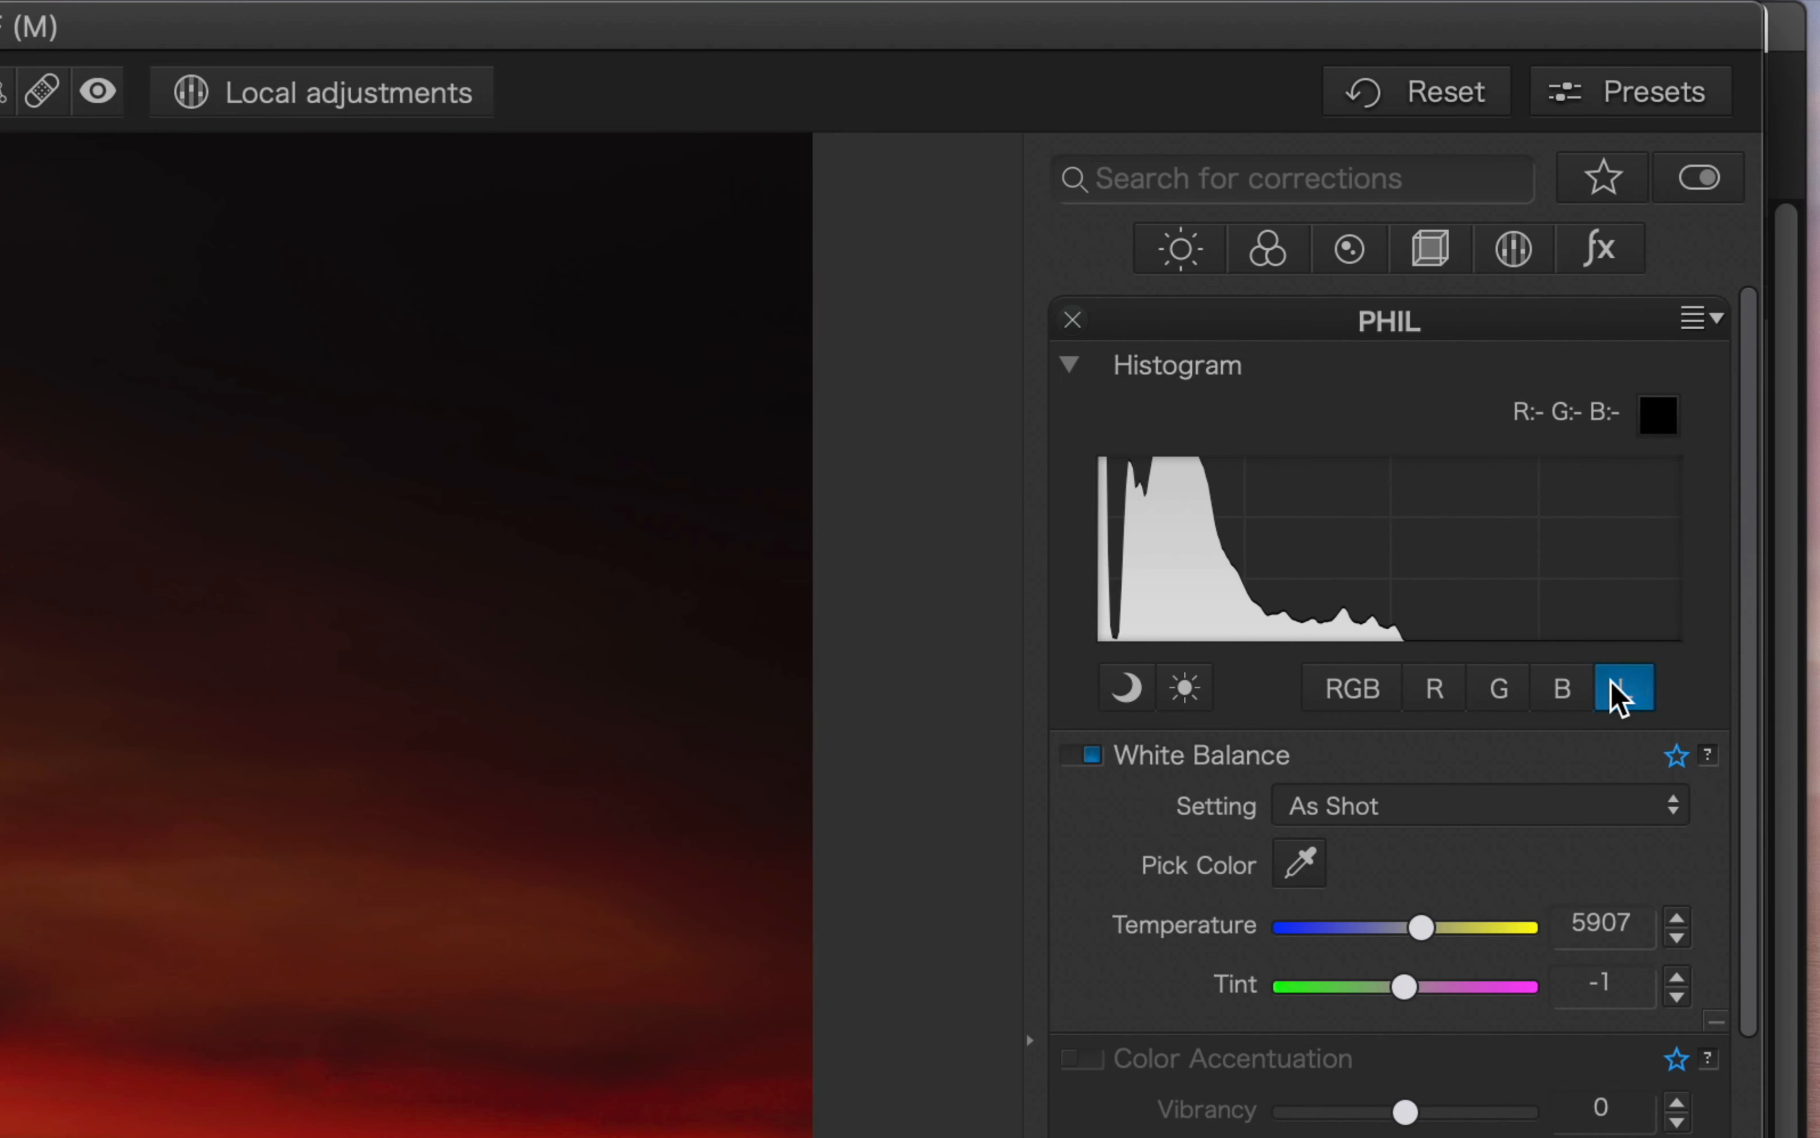
Raise the Color Accentuation saturation to 100 with the red channel histogram and highlight clipping overlay shown
left_click(1434, 687)
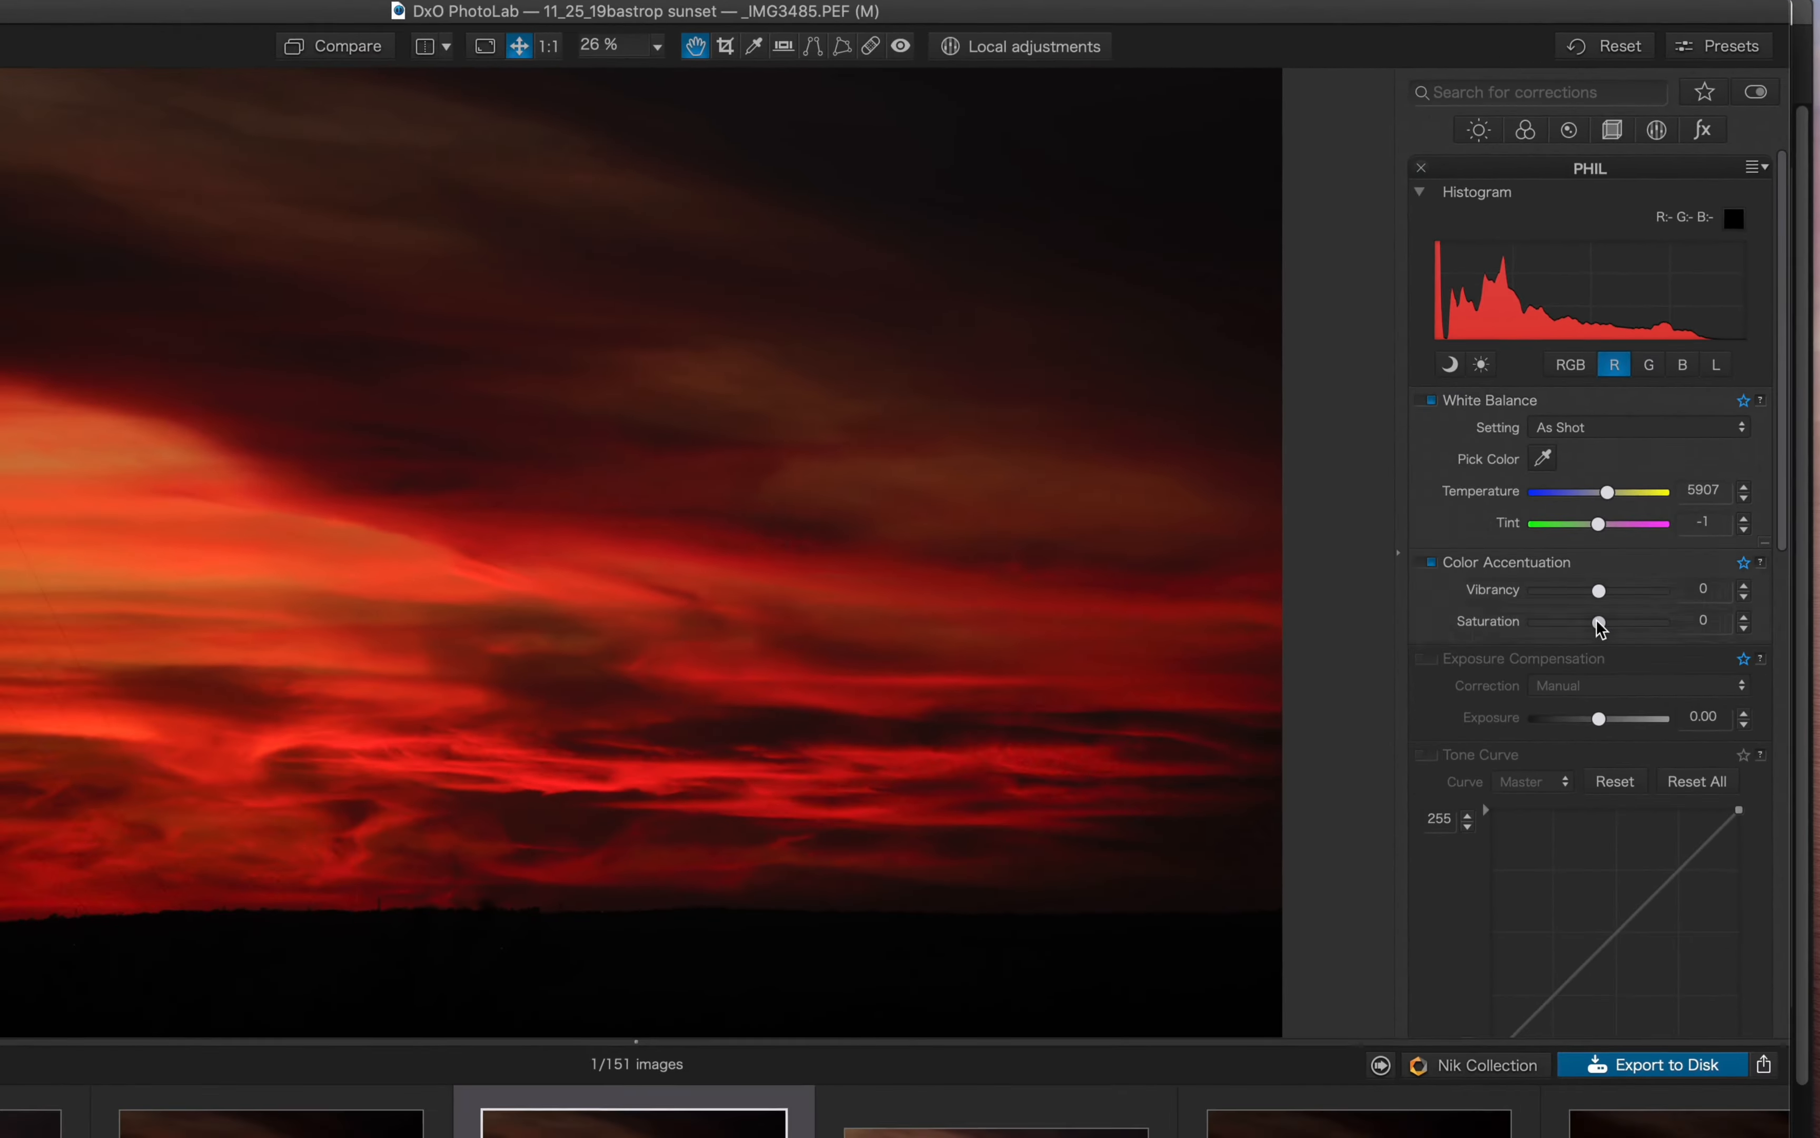
left_click_drag(1405, 1137, 1441, 1137)
left_click_drag(1617, 624, 1666, 620)
left_click(1483, 363)
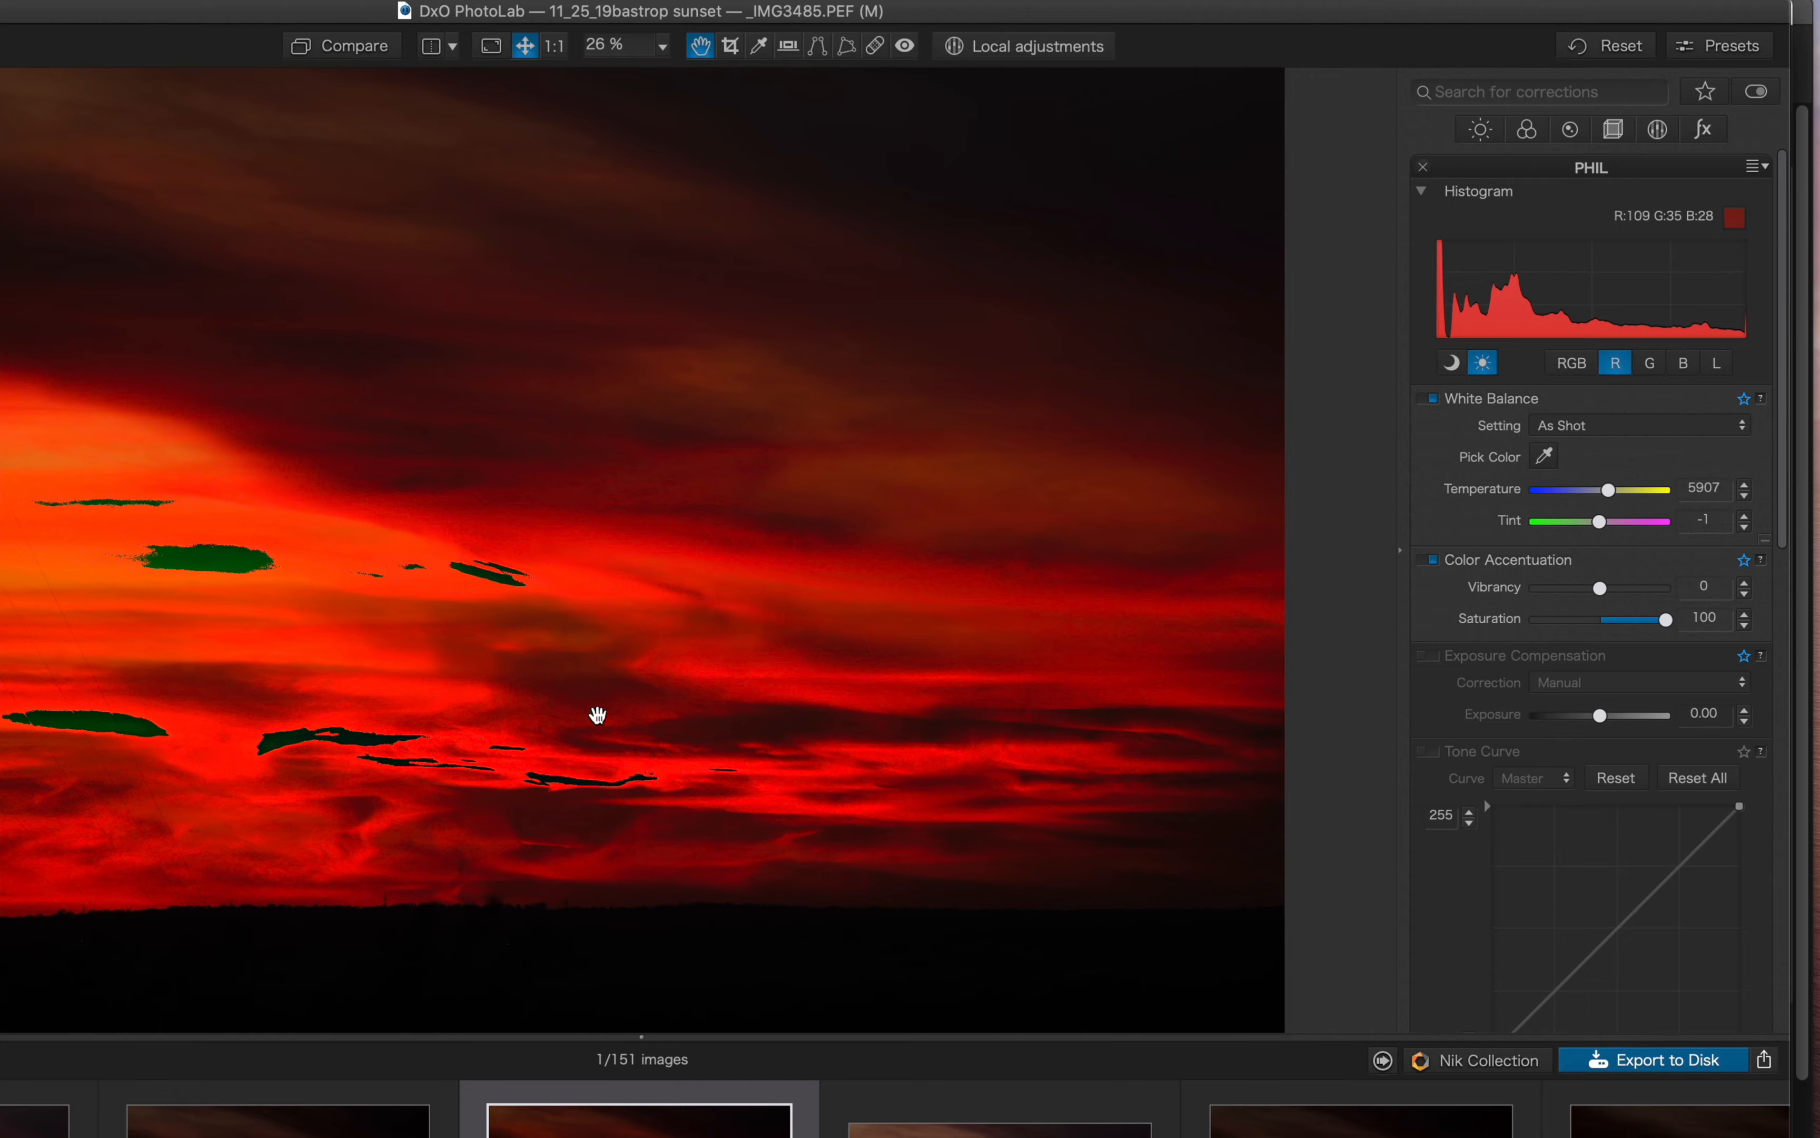
Lower the Color Accentuation saturation to 21 and then further to 3
left_click_drag(1666, 619, 1615, 624)
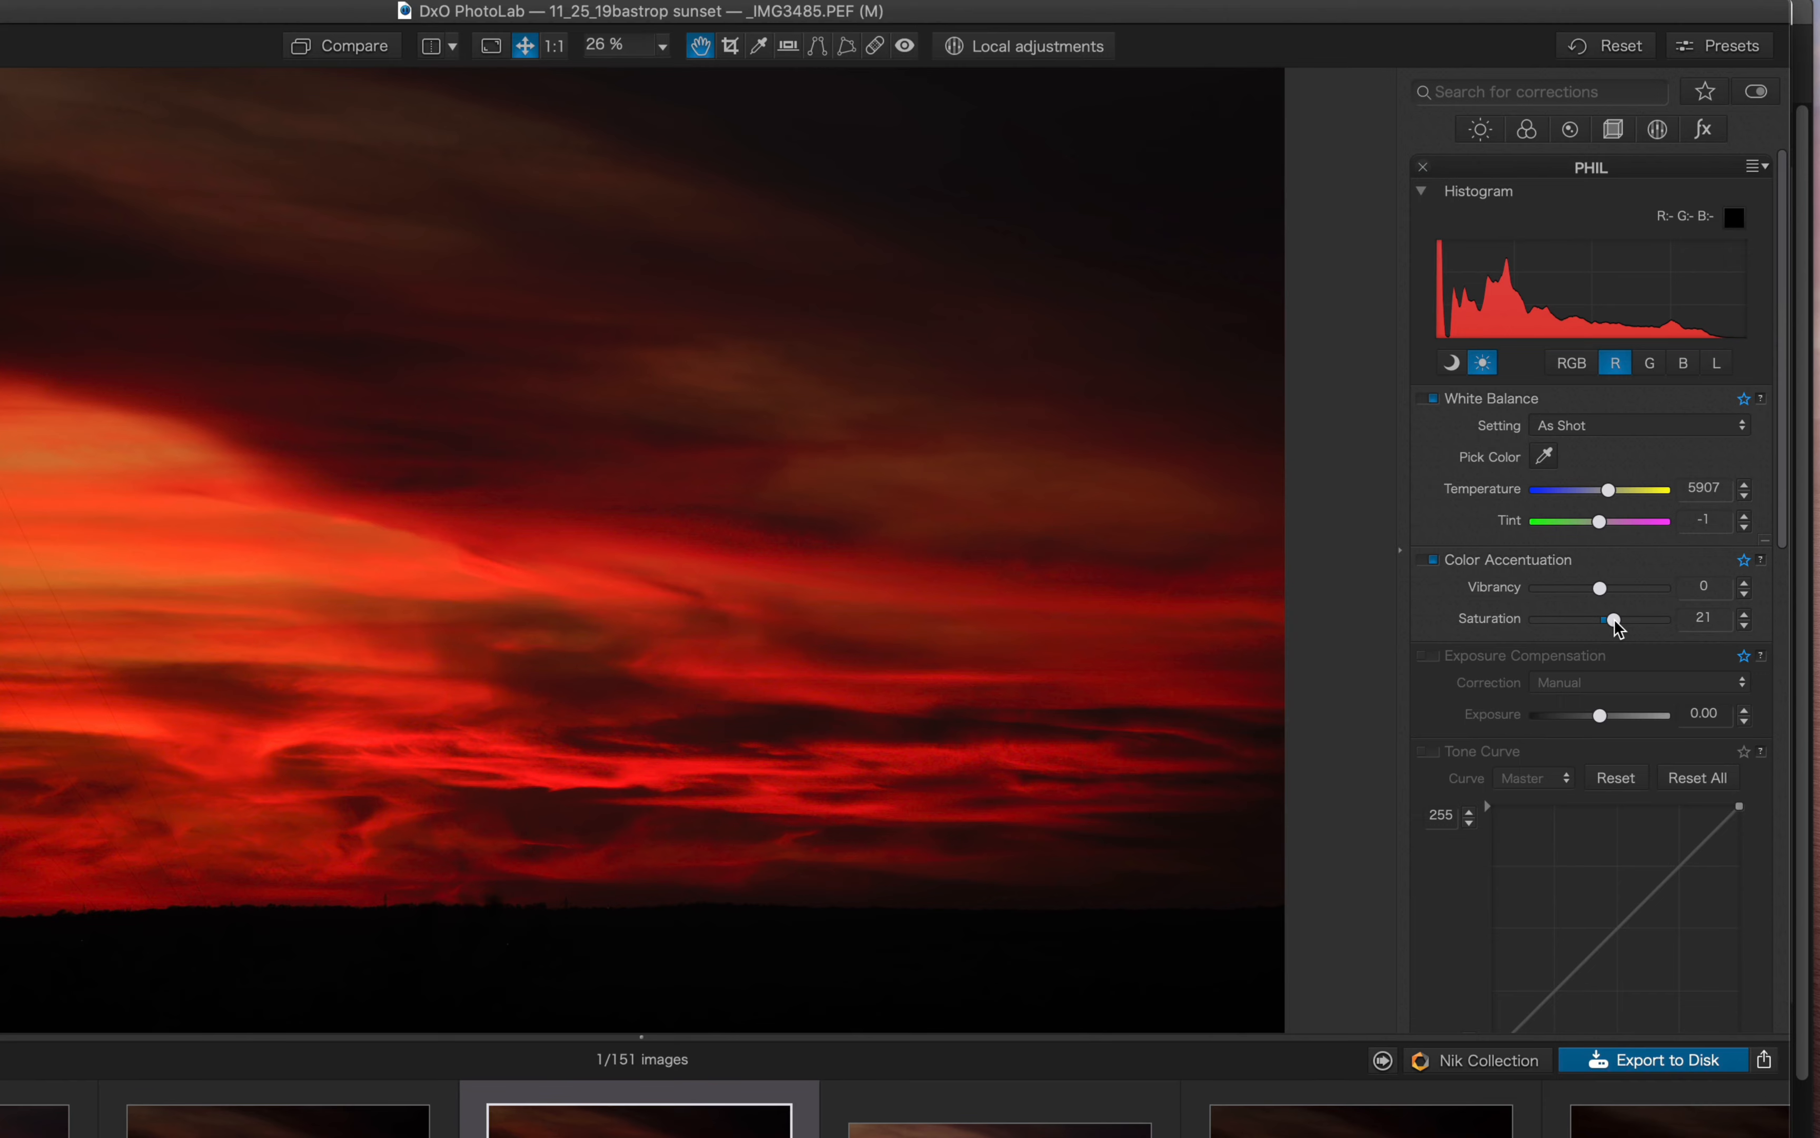
left_click_drag(1615, 622, 1602, 622)
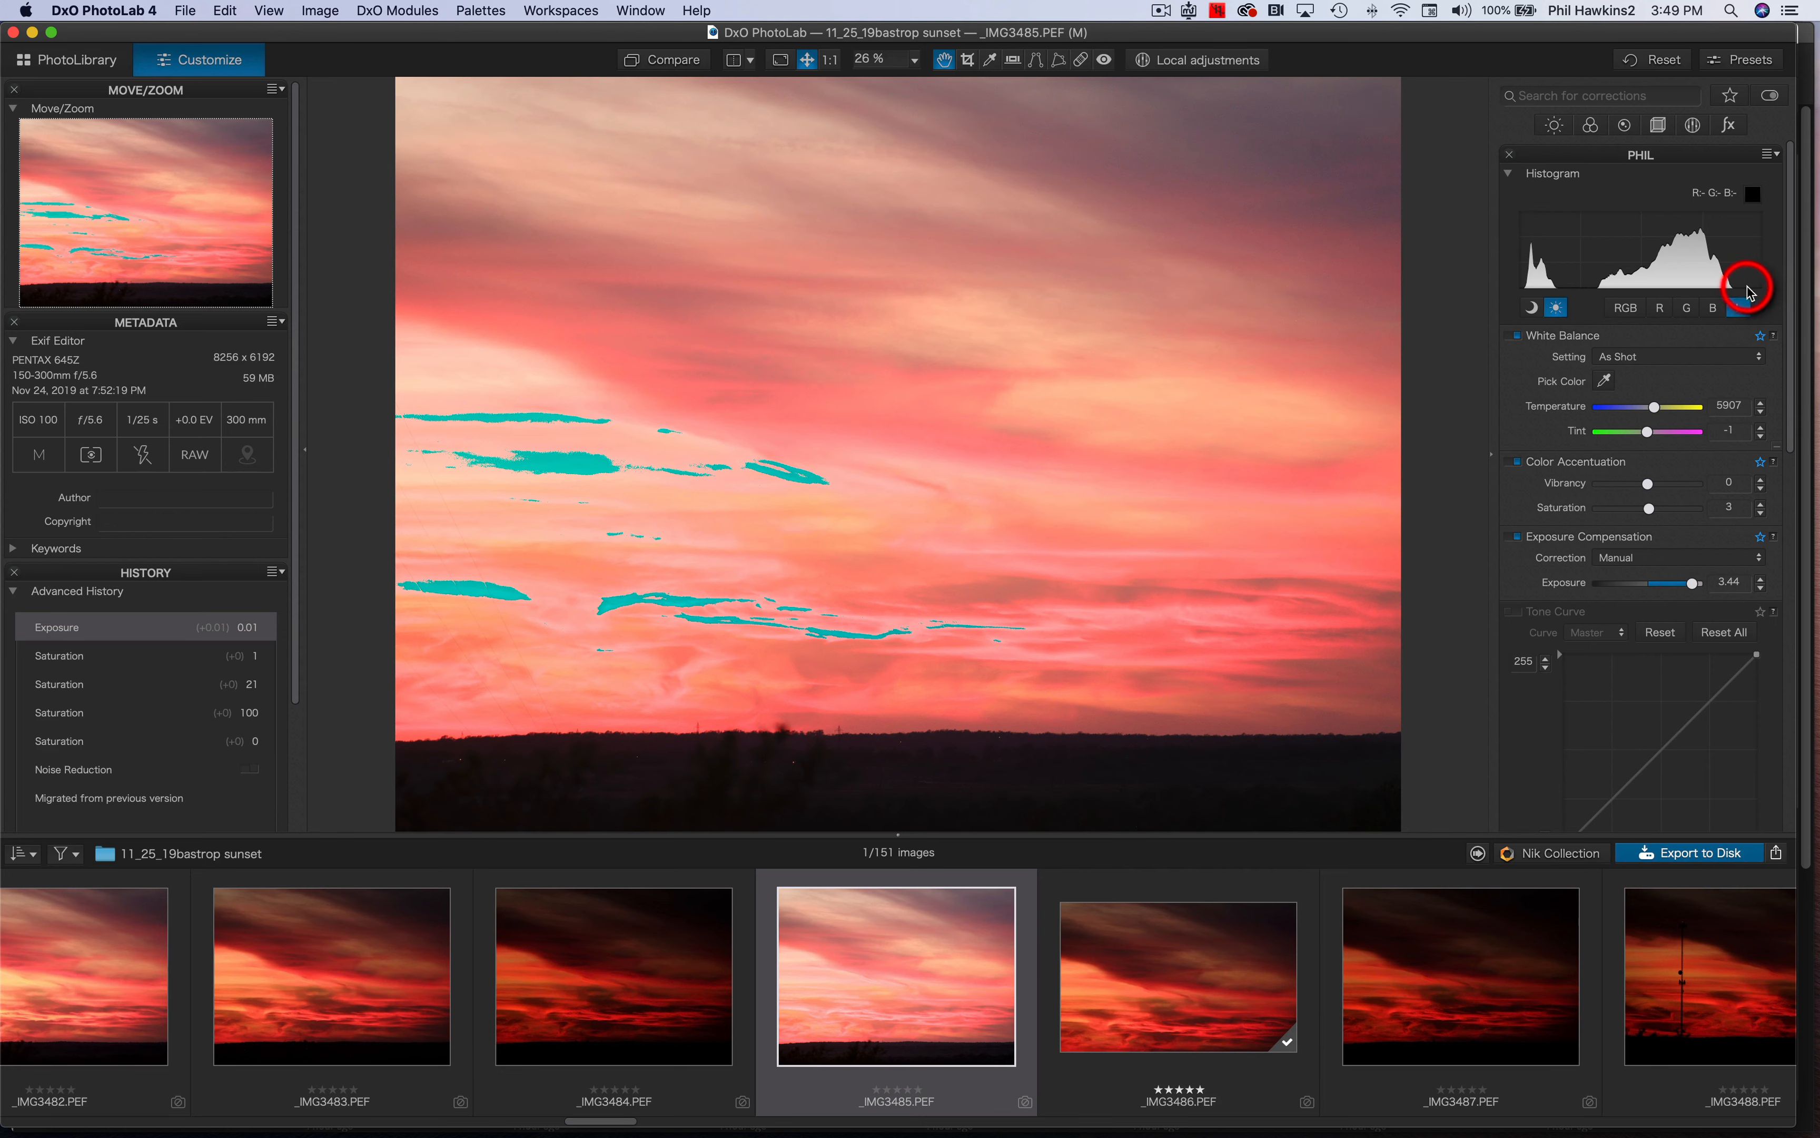
Compare the red, green, blue and luminance histograms of the brightened photo to see which channel clips
left_click(1661, 310)
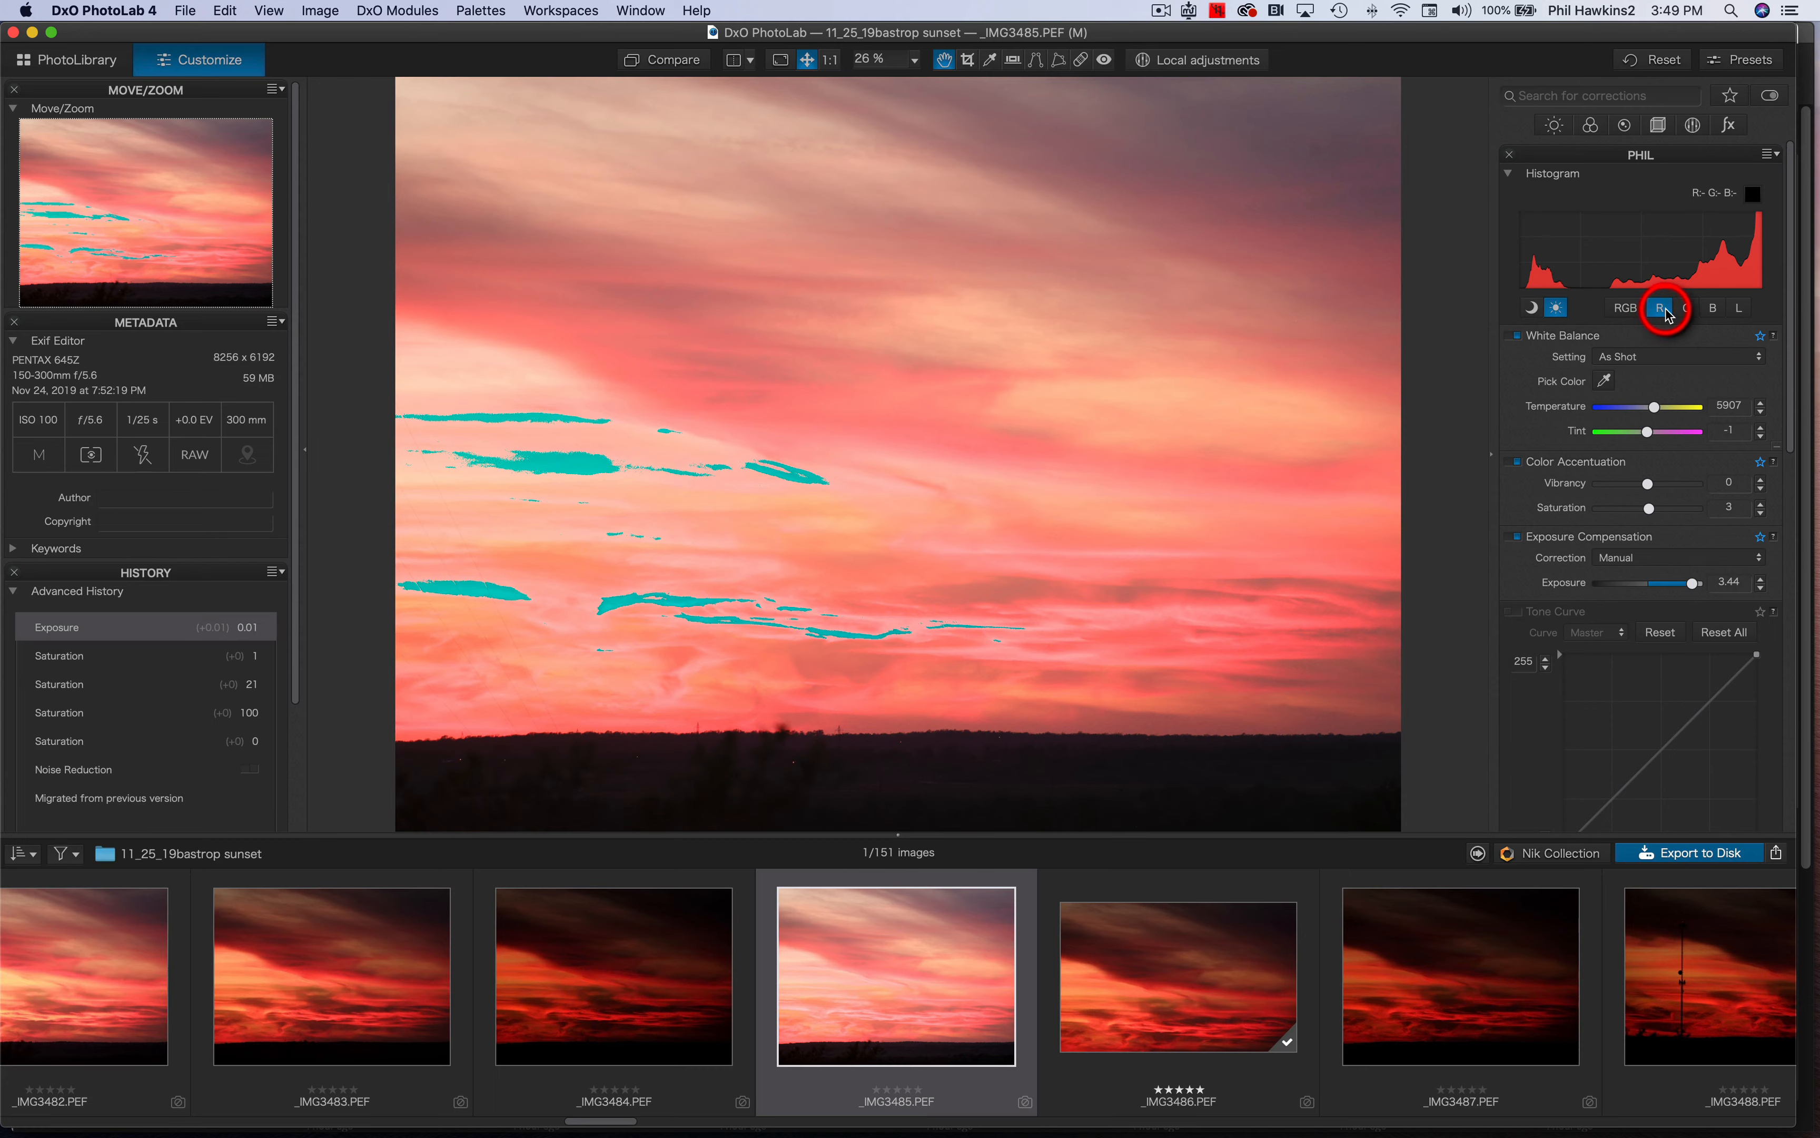
left_click(1687, 309)
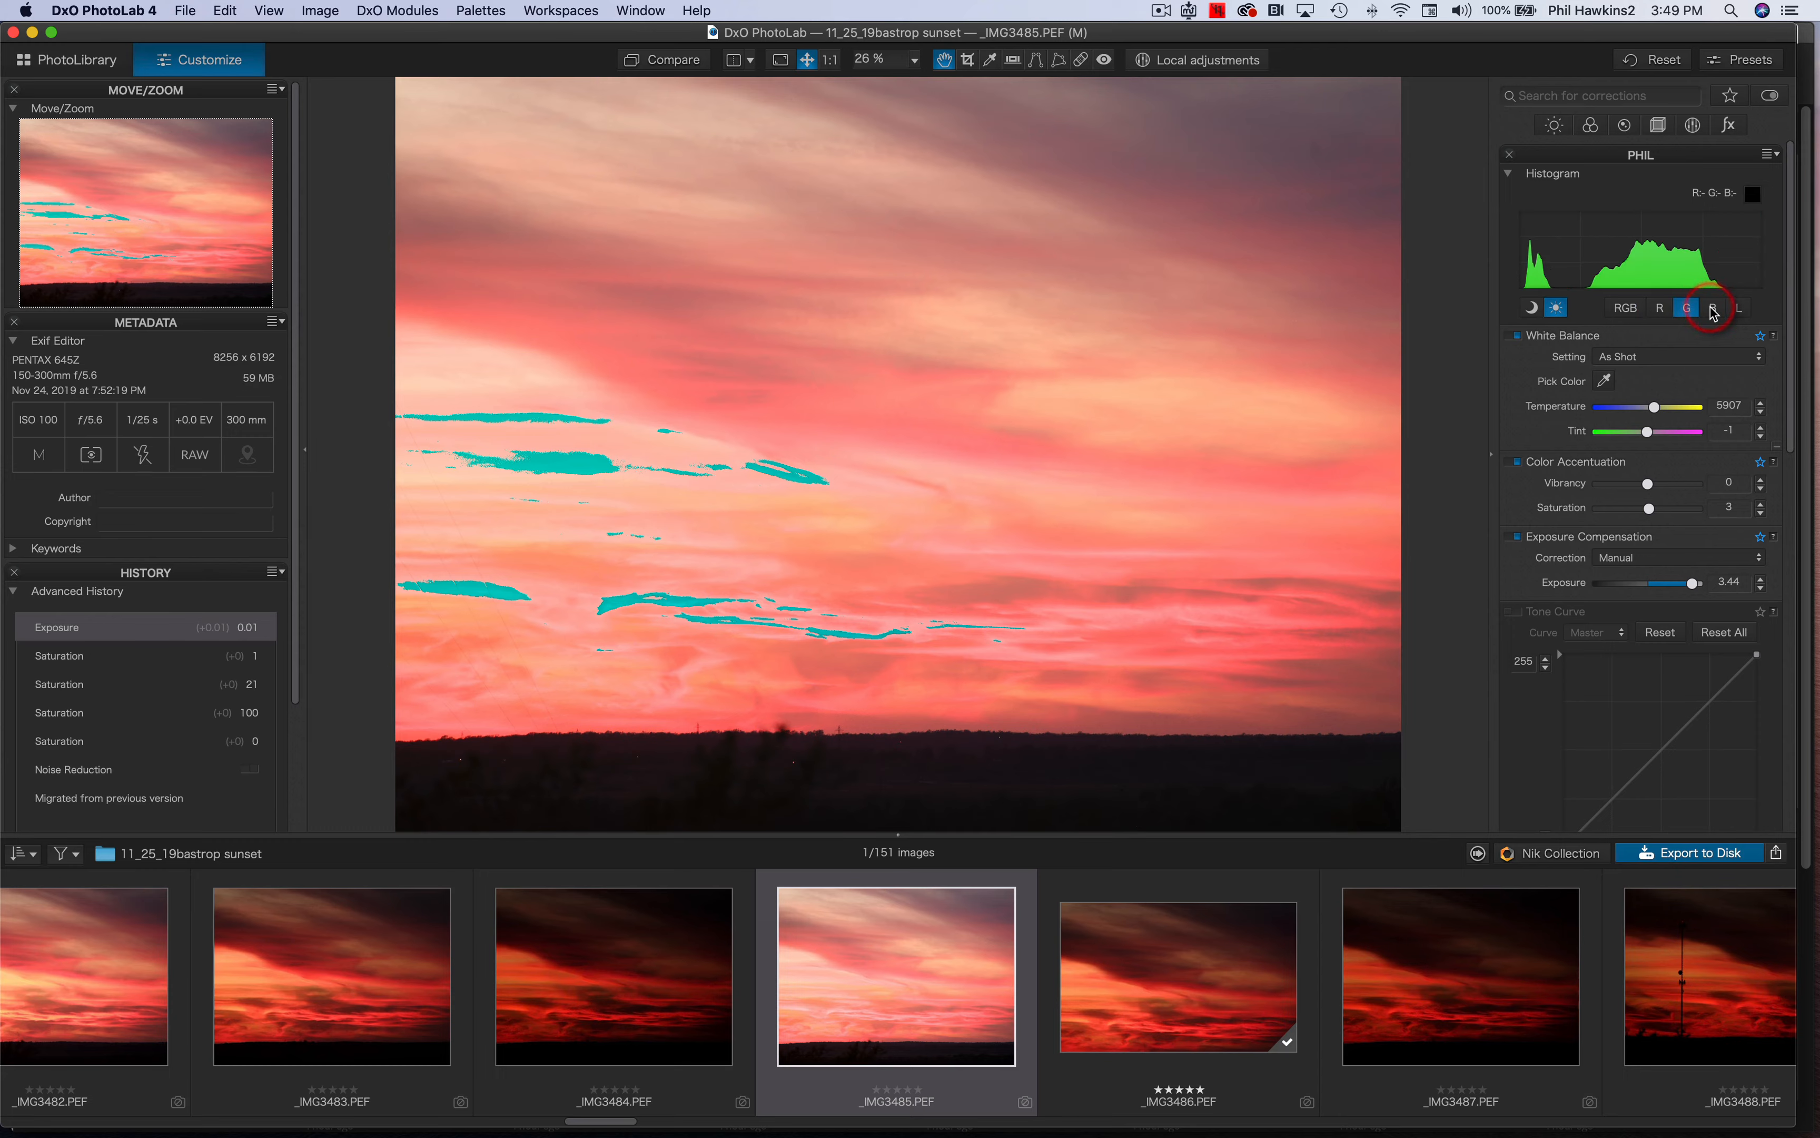
left_click(1718, 313)
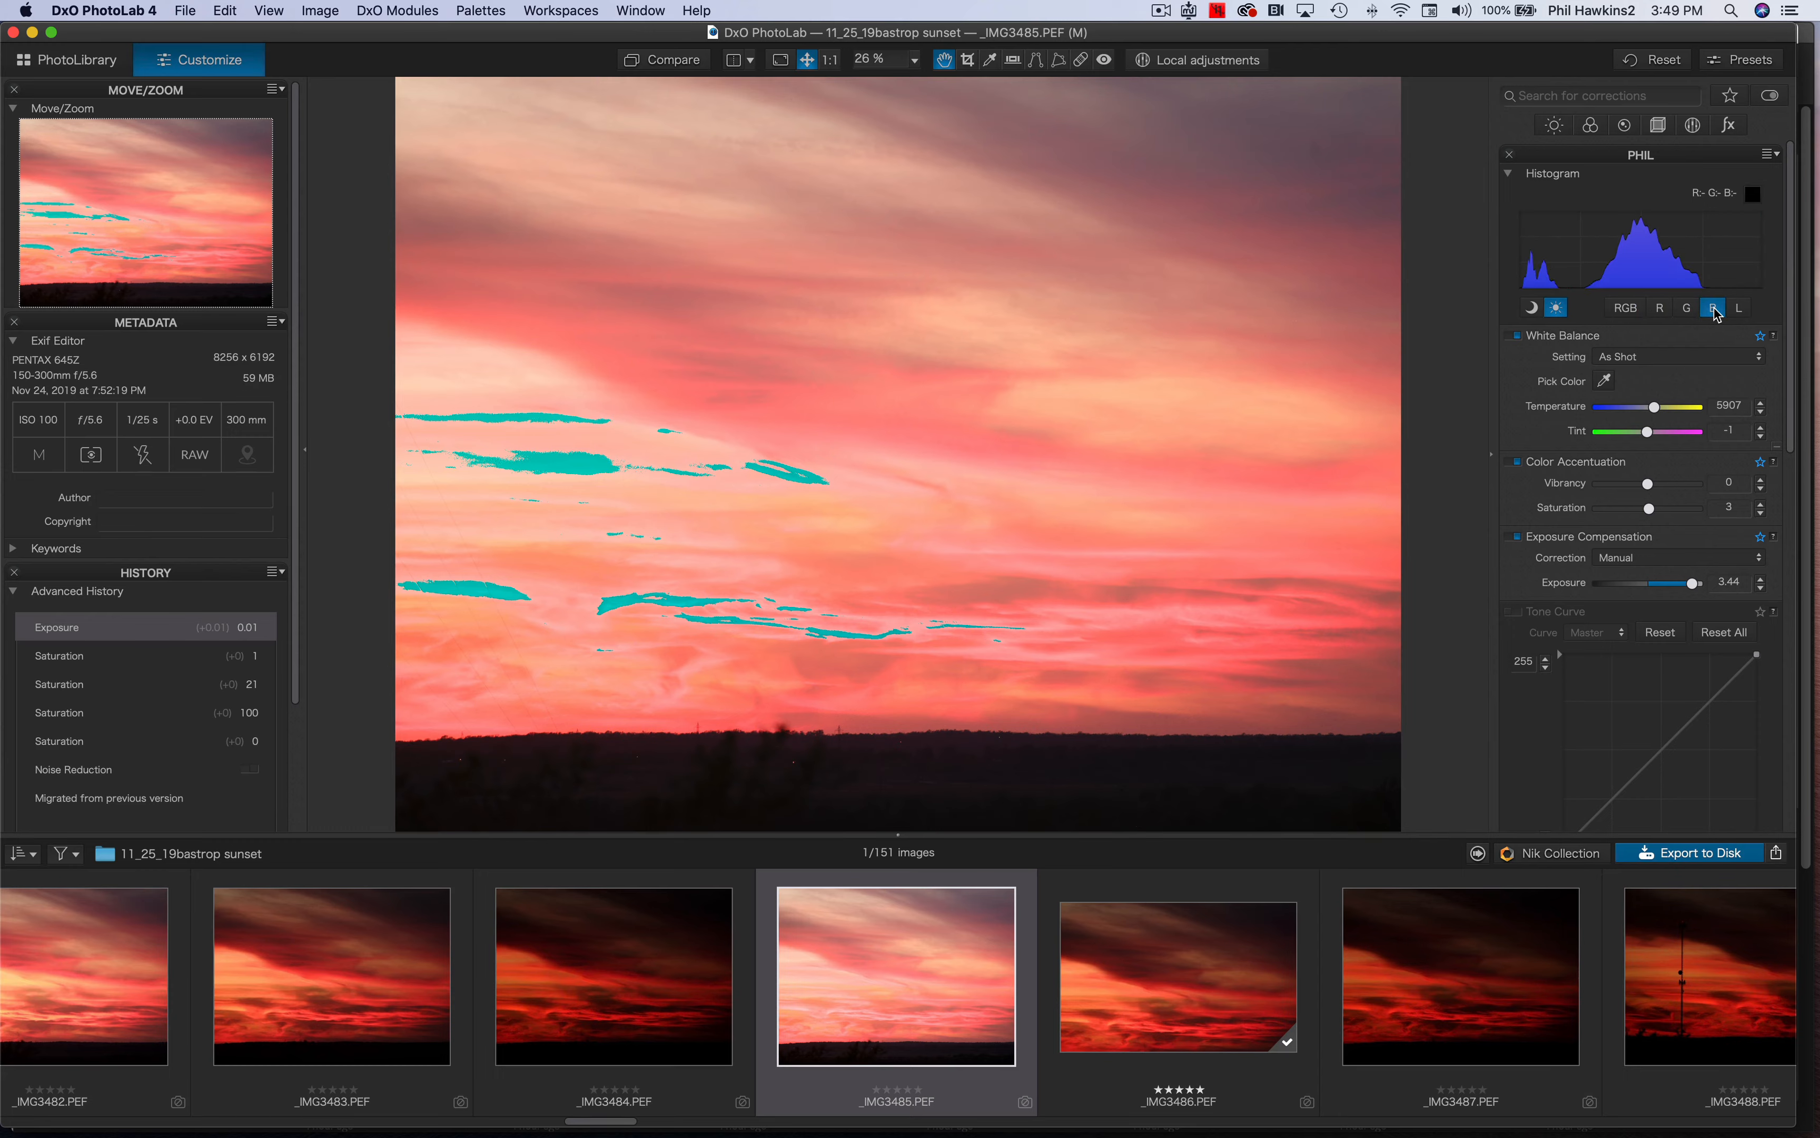
left_click(1665, 311)
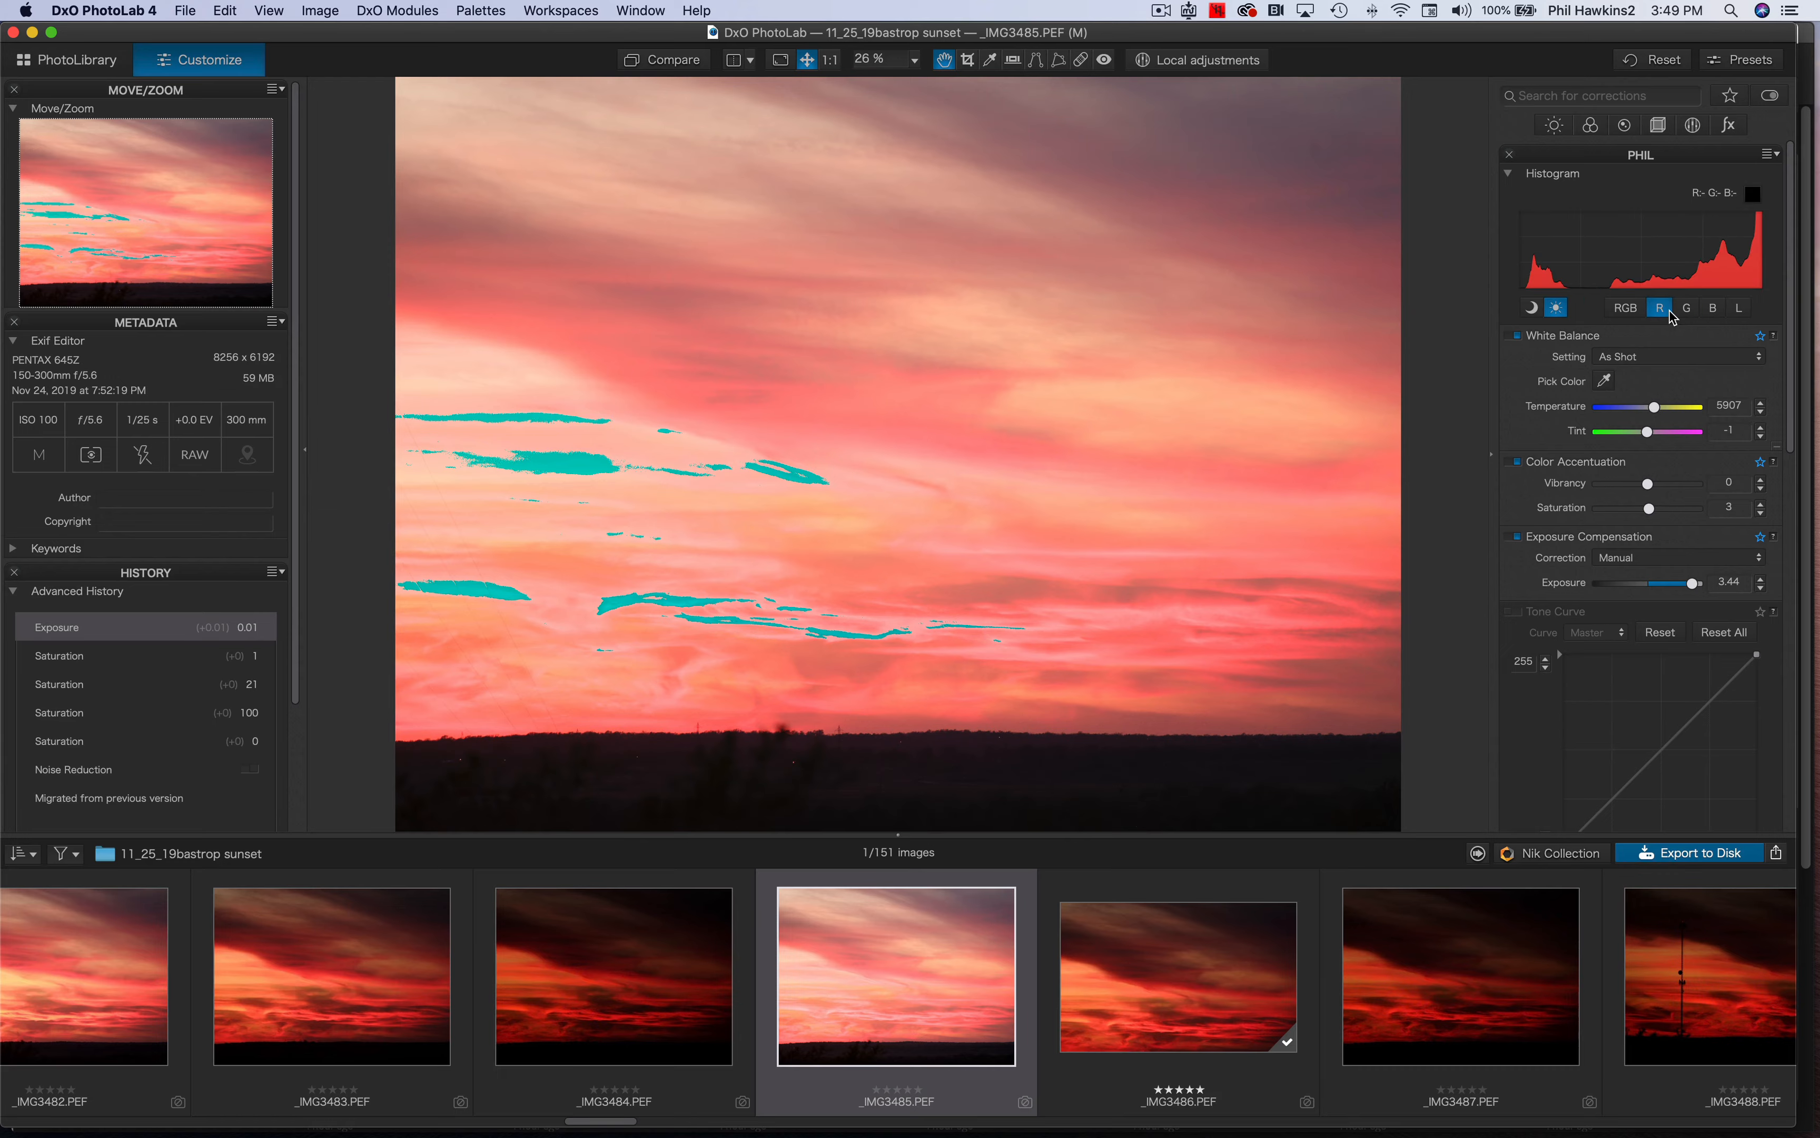
left_click(1738, 313)
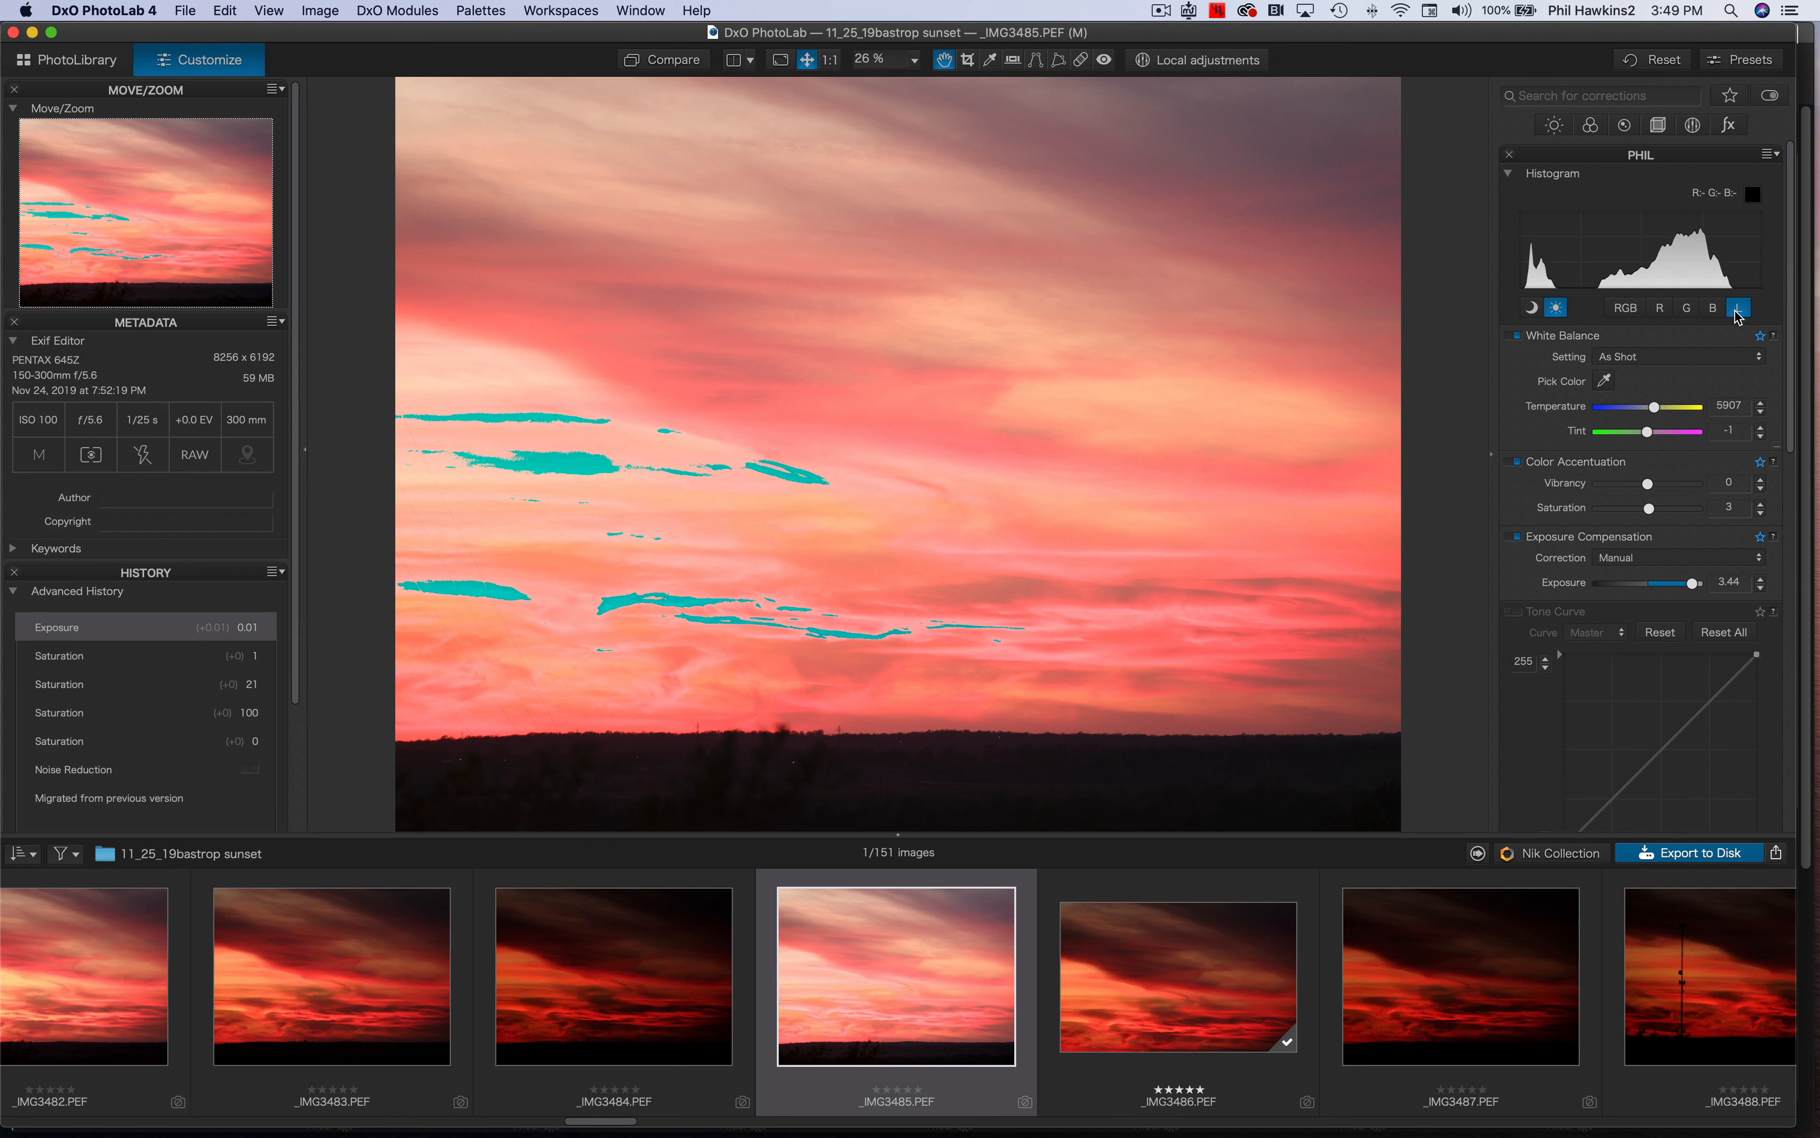
Set the exposure compensation to 0.00 while displaying the red channel histogram
left_click(1660, 309)
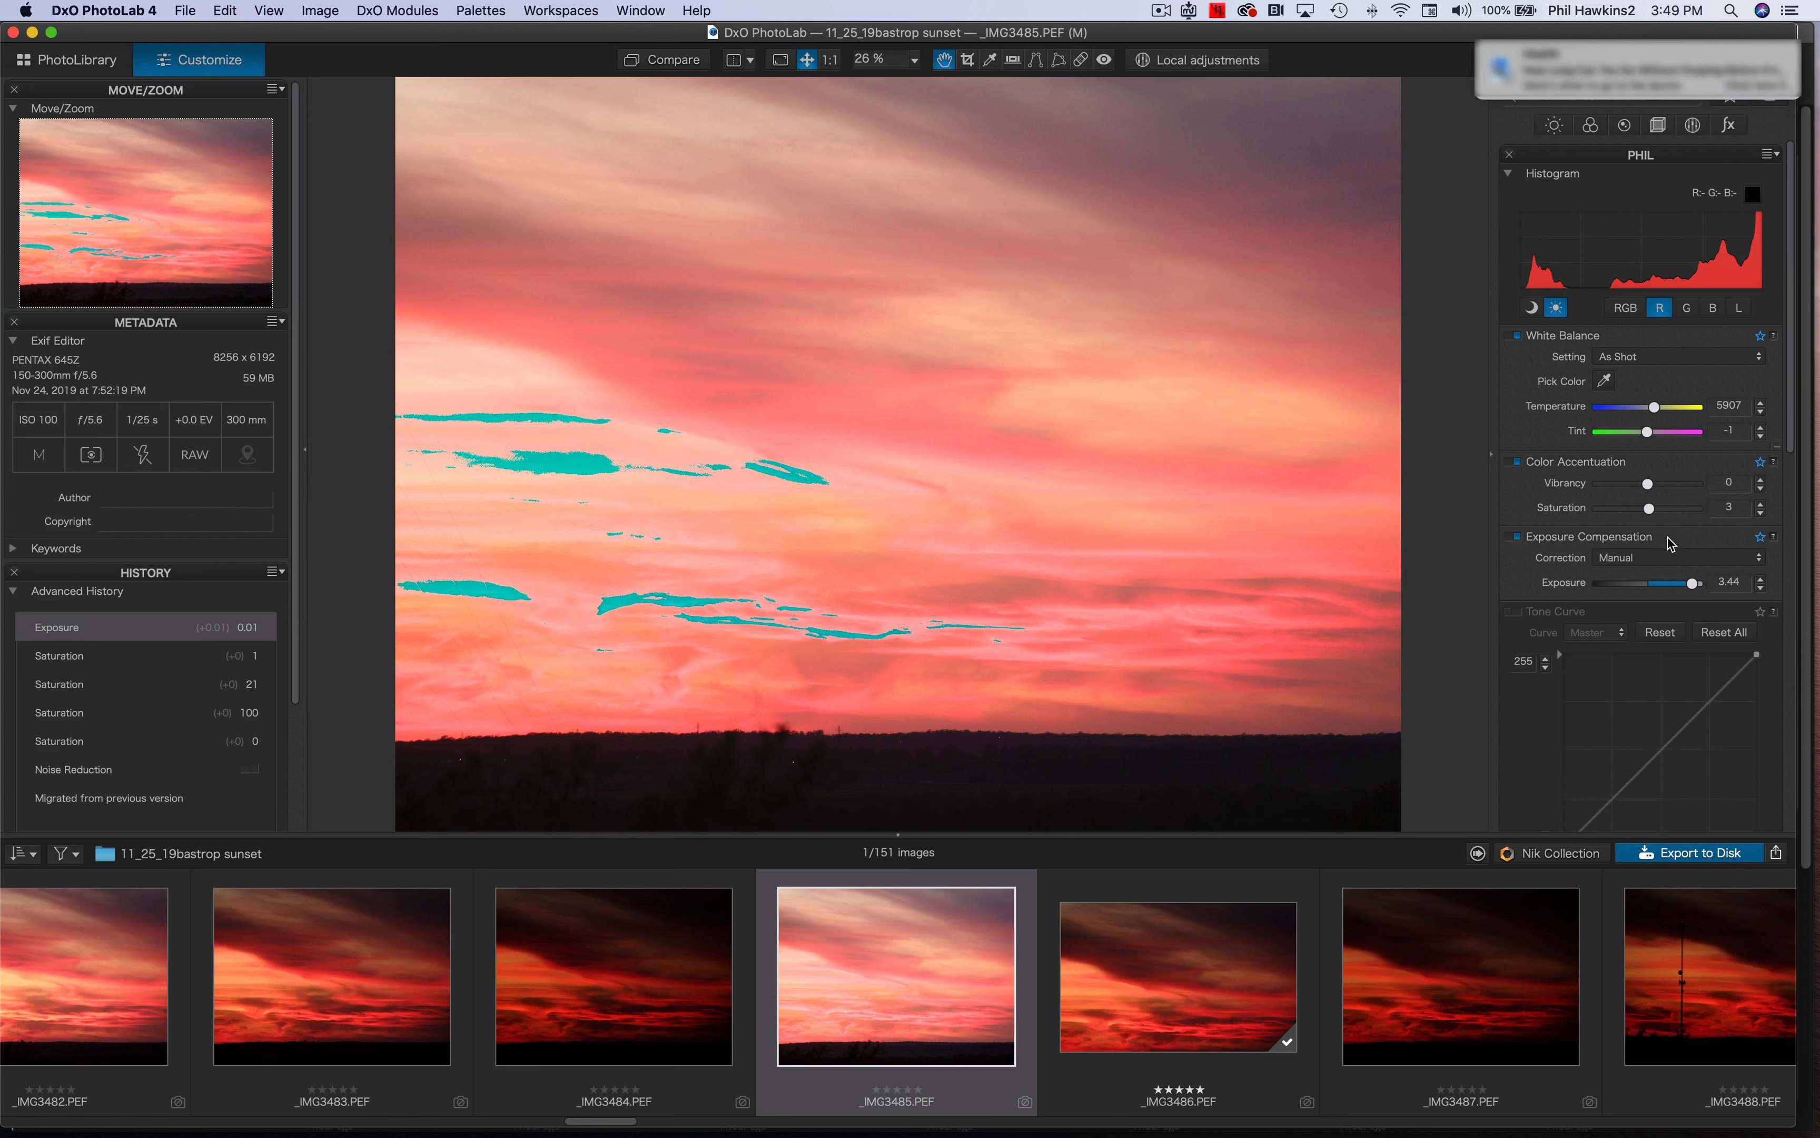
left_click_drag(1690, 585, 1655, 583)
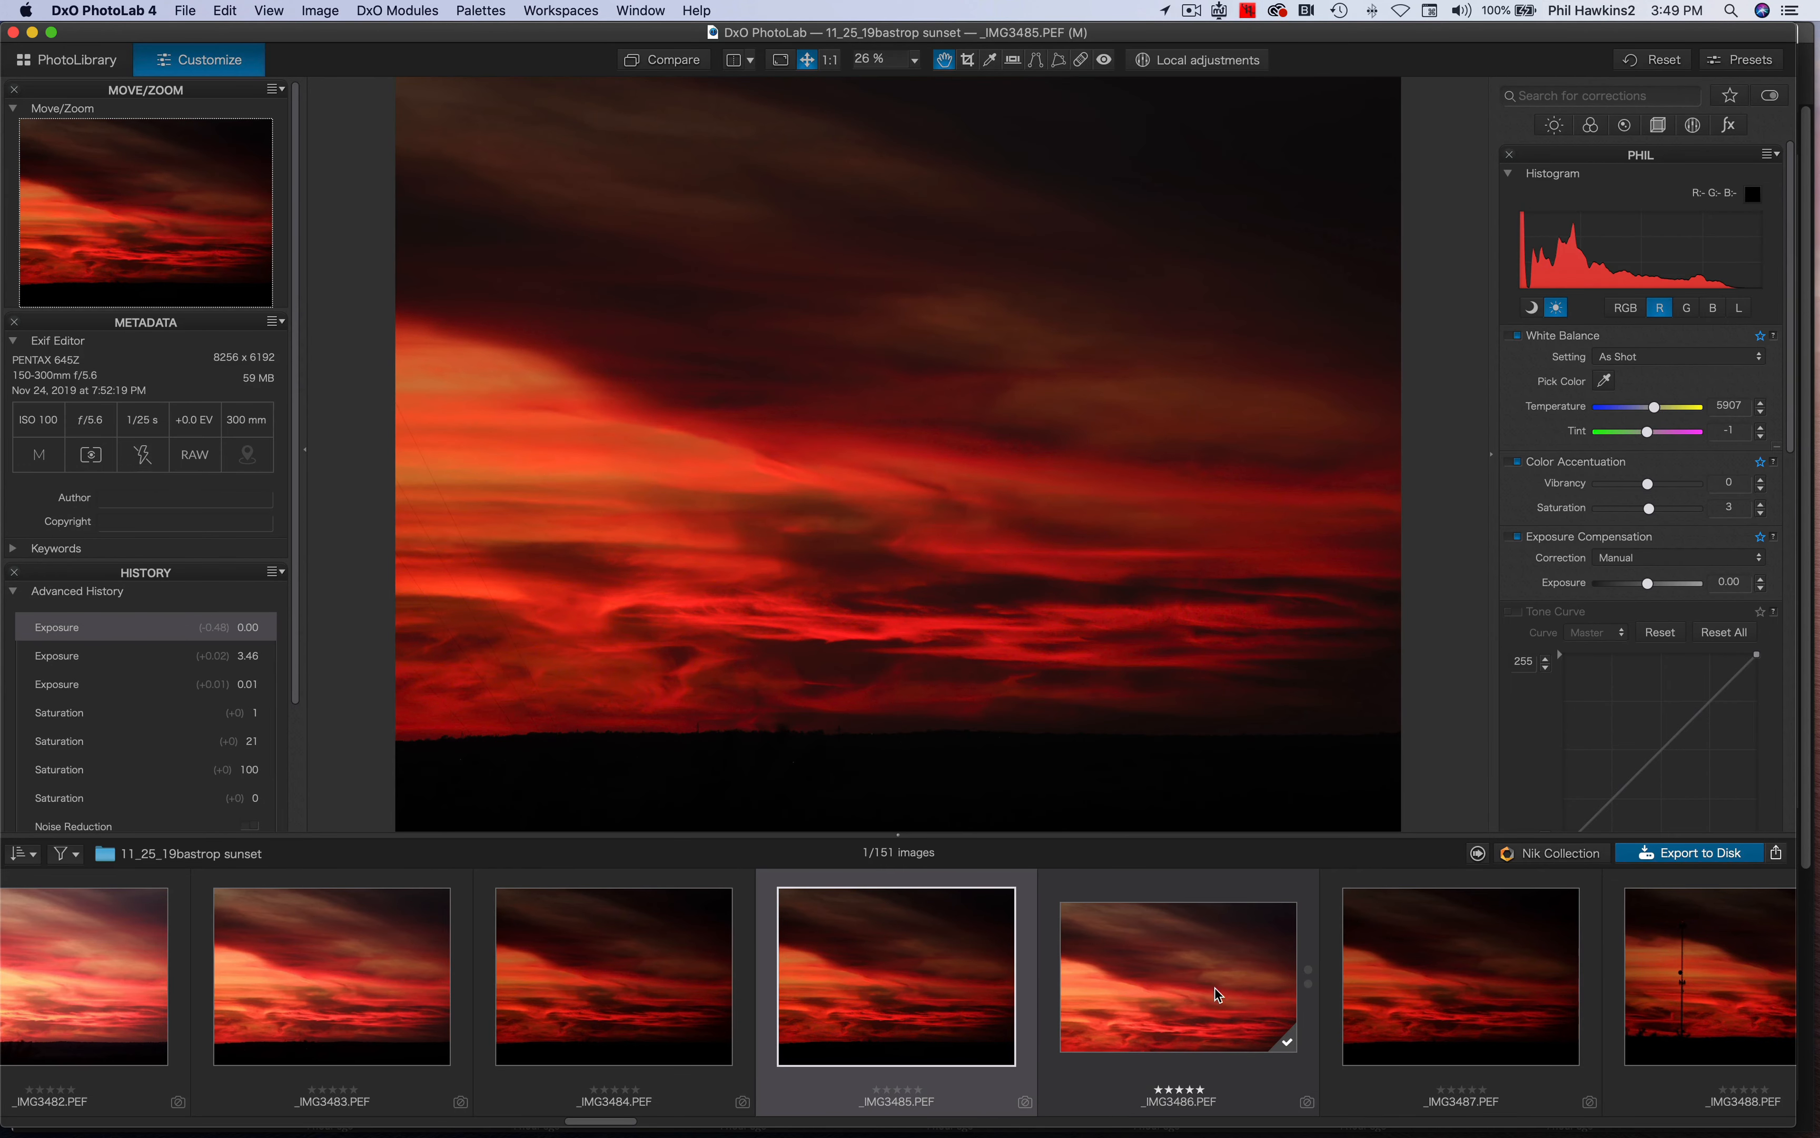
Examine the combined RGB histogram, and the red, green, blue and luminance histograms one at a time
left_click(1626, 307)
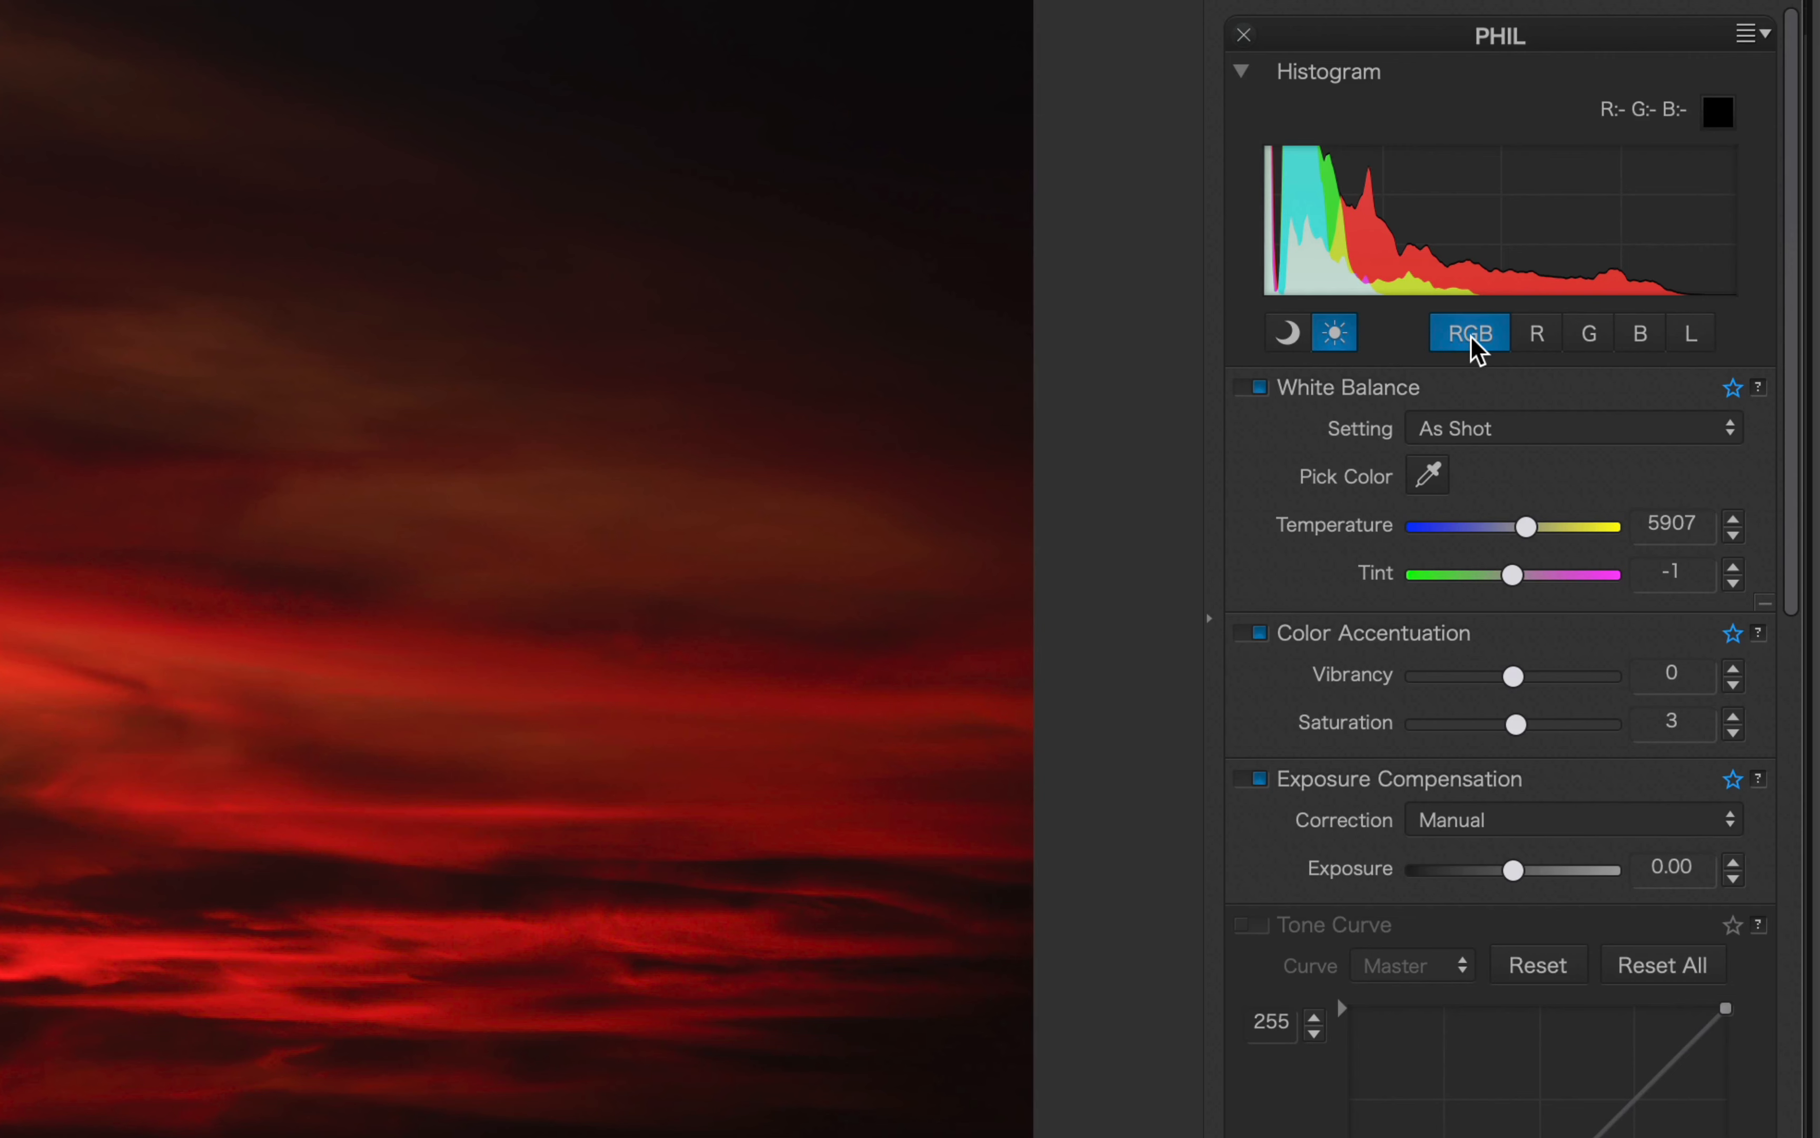
left_click(1538, 335)
left_click(1588, 335)
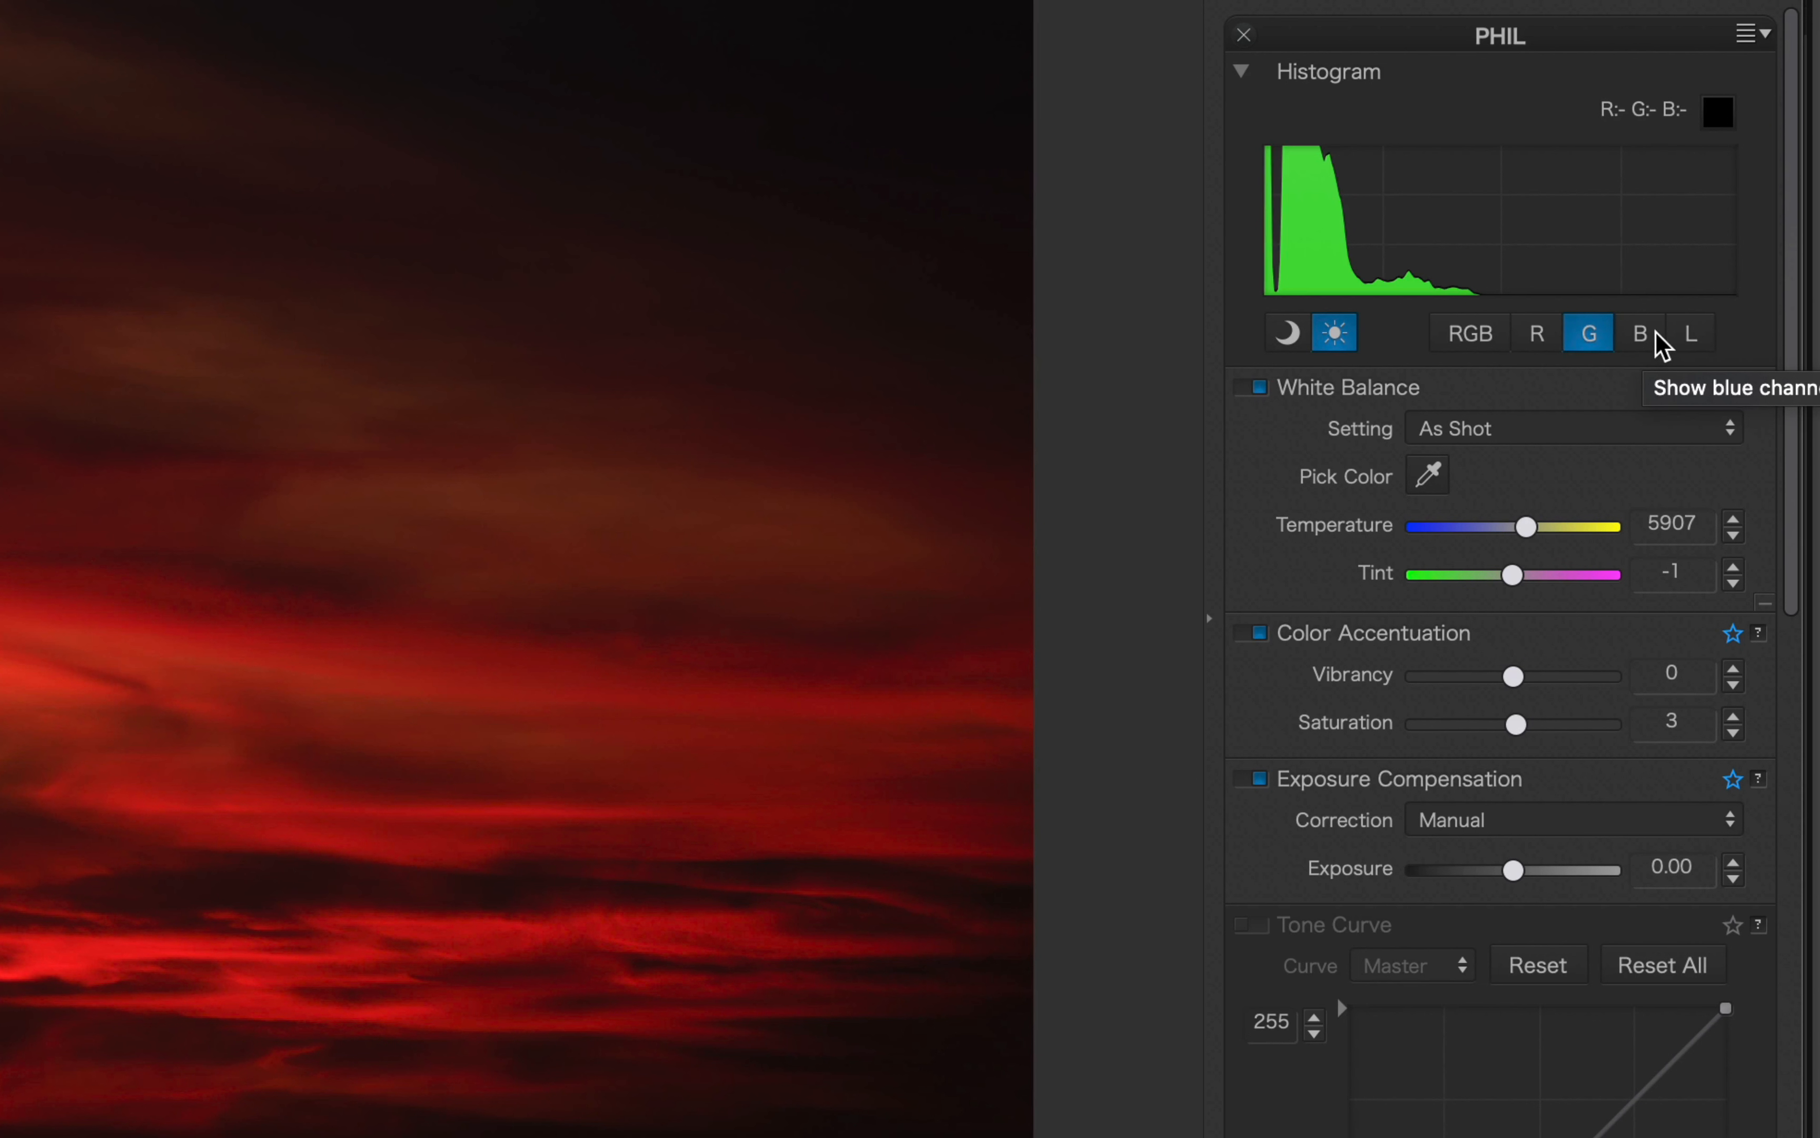
left_click(1642, 333)
left_click(1690, 333)
Check the photo for clipped shadows with the shadow clipping overlay and hide the overlay again
left_click(1288, 333)
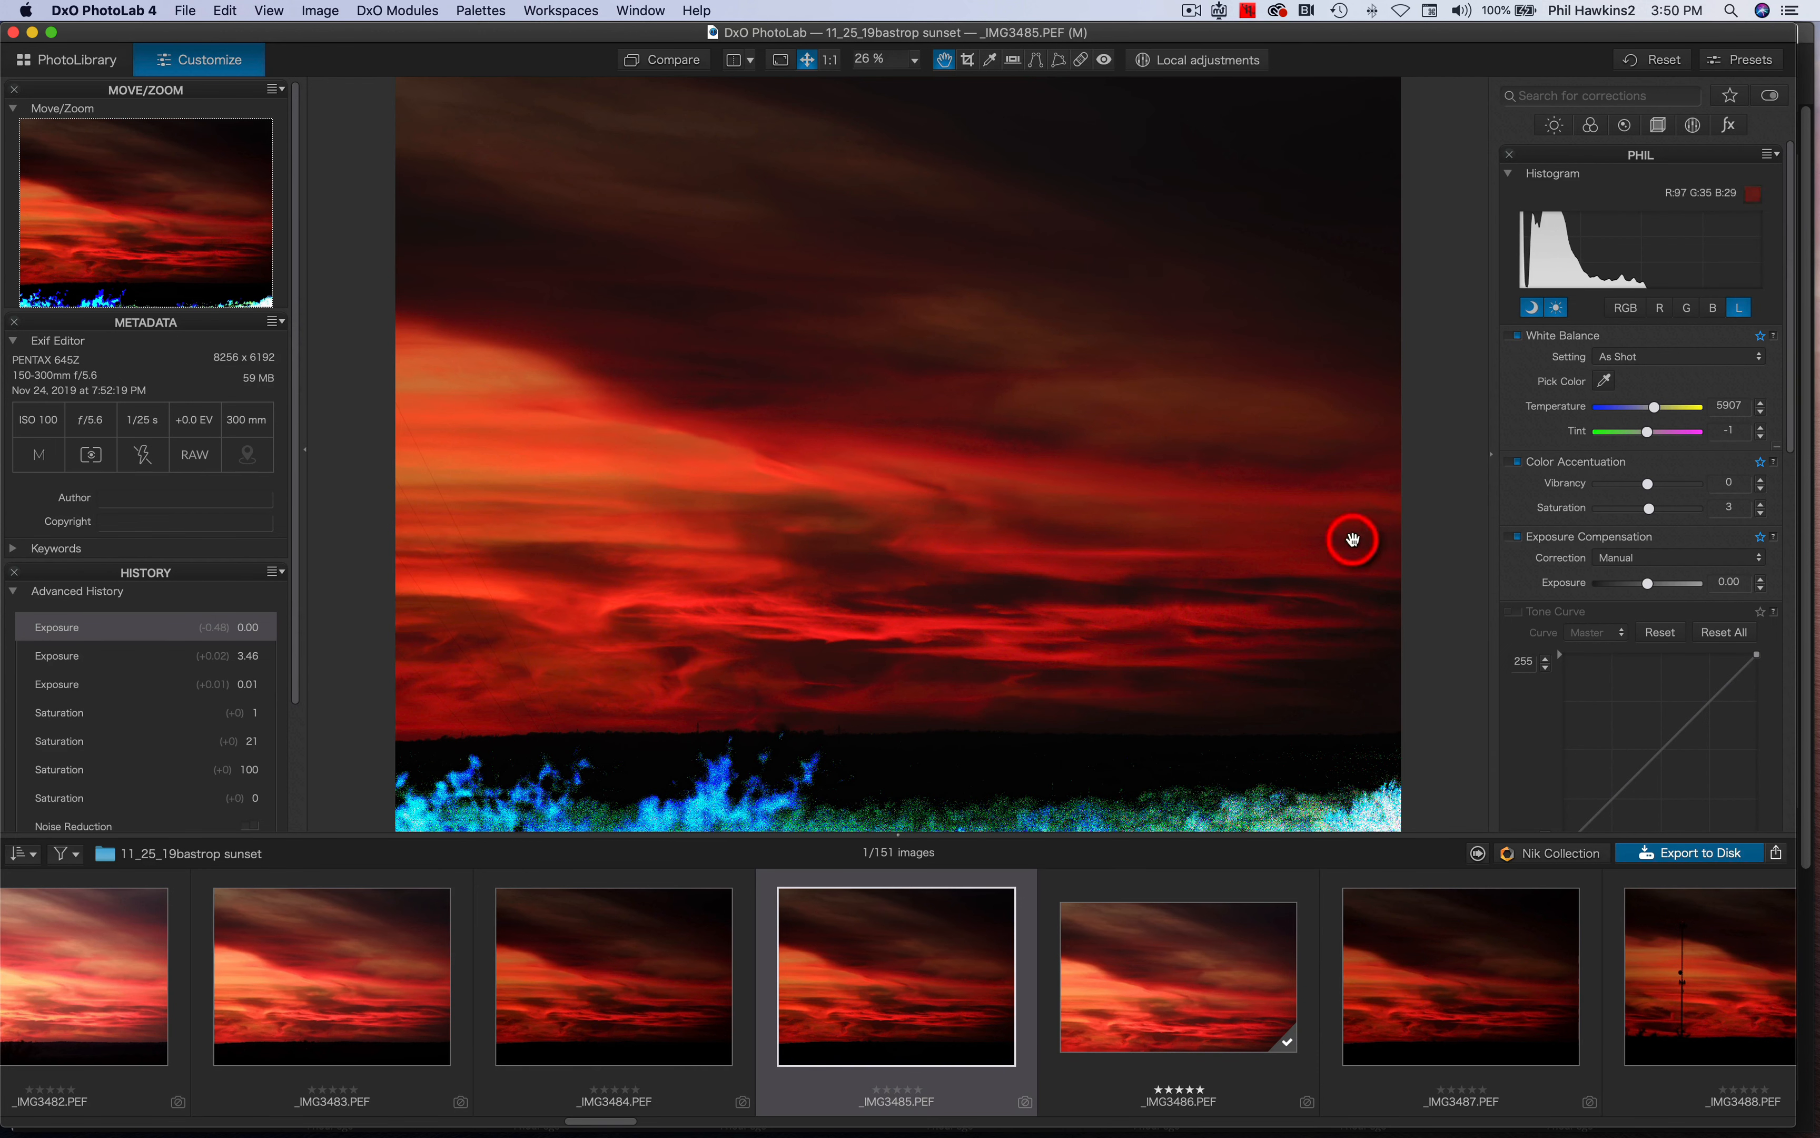
left_click(1533, 309)
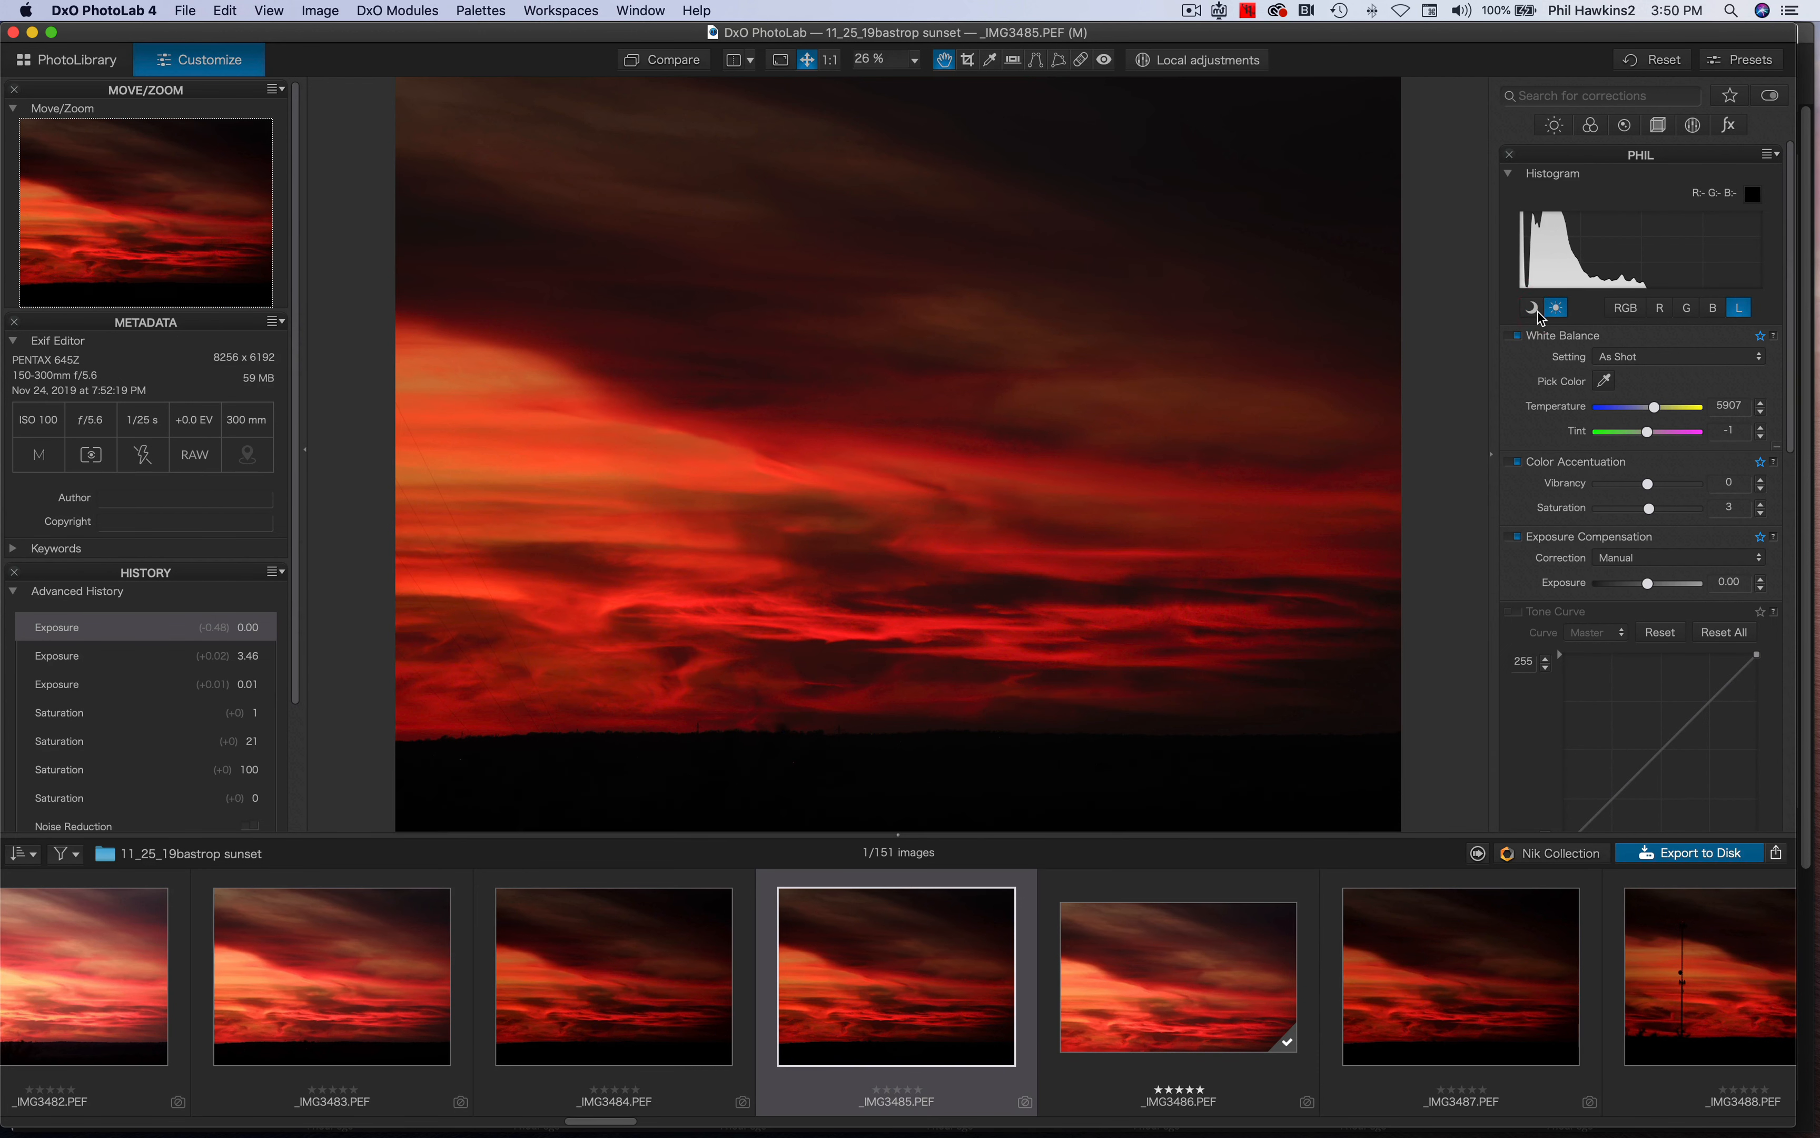